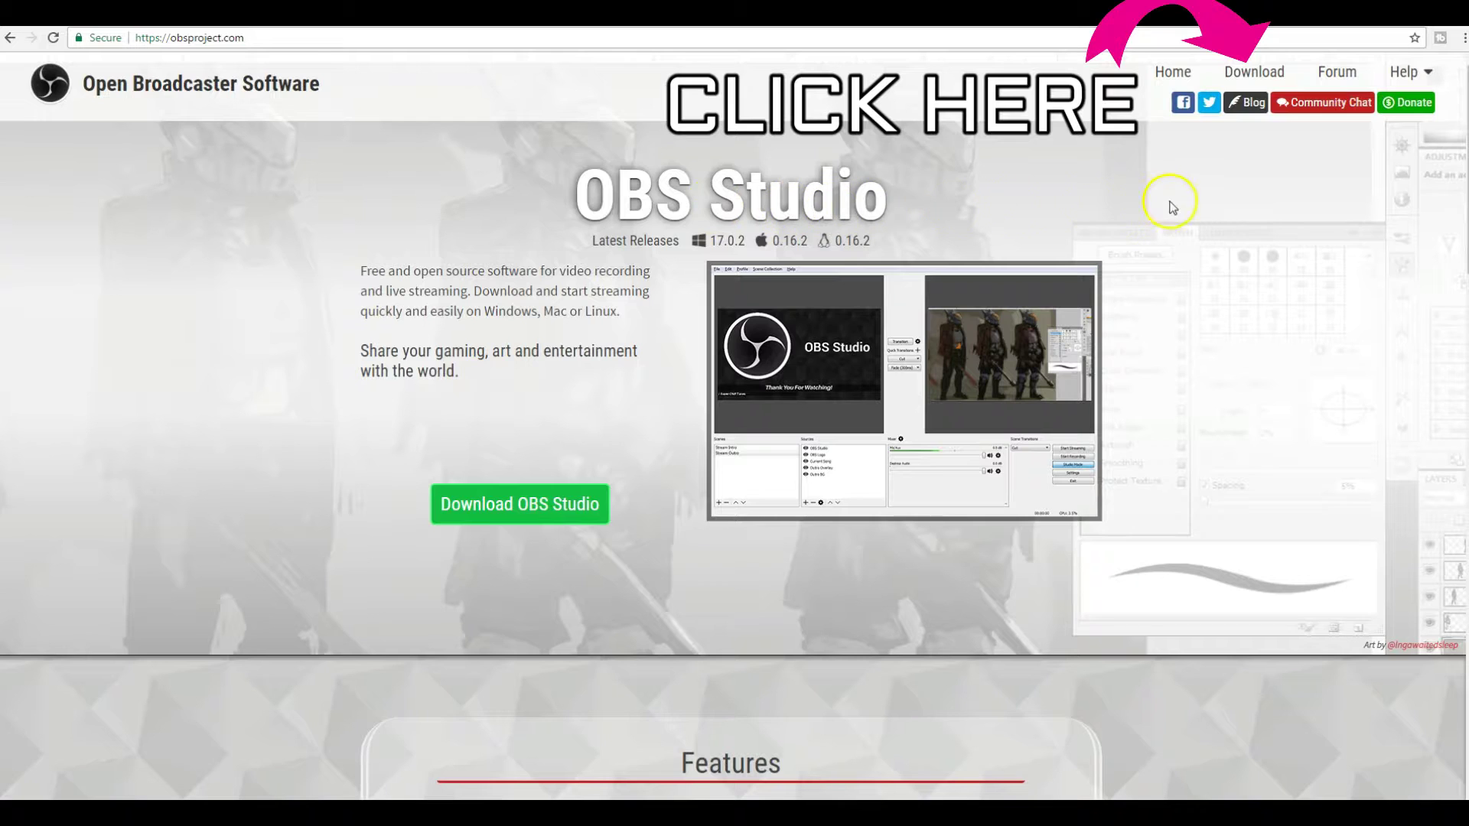
Download the OBS Classic installer from the OBS Project website's download page
left_click(1251, 78)
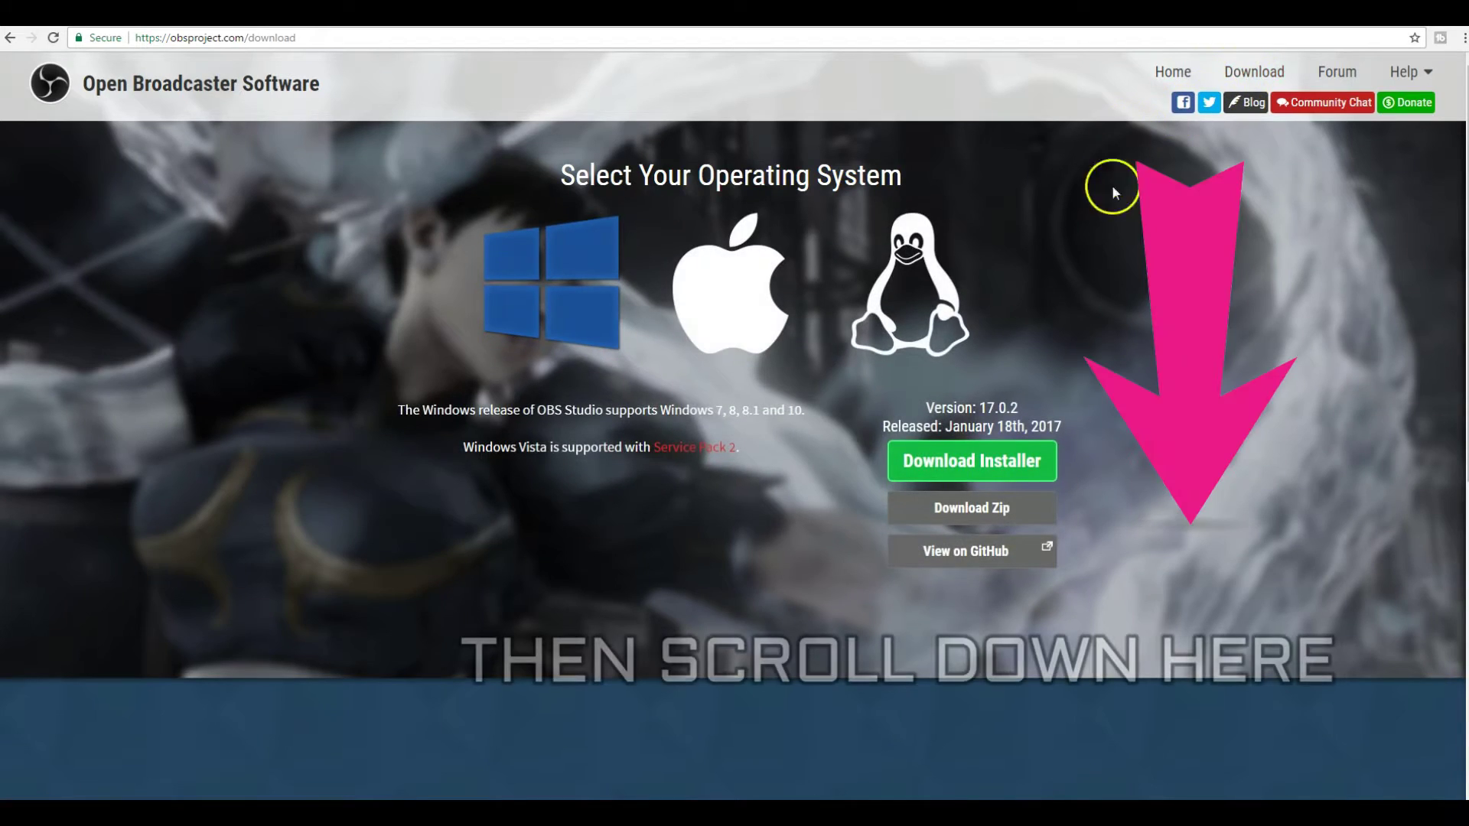
scroll(1118, 389, "down", 1)
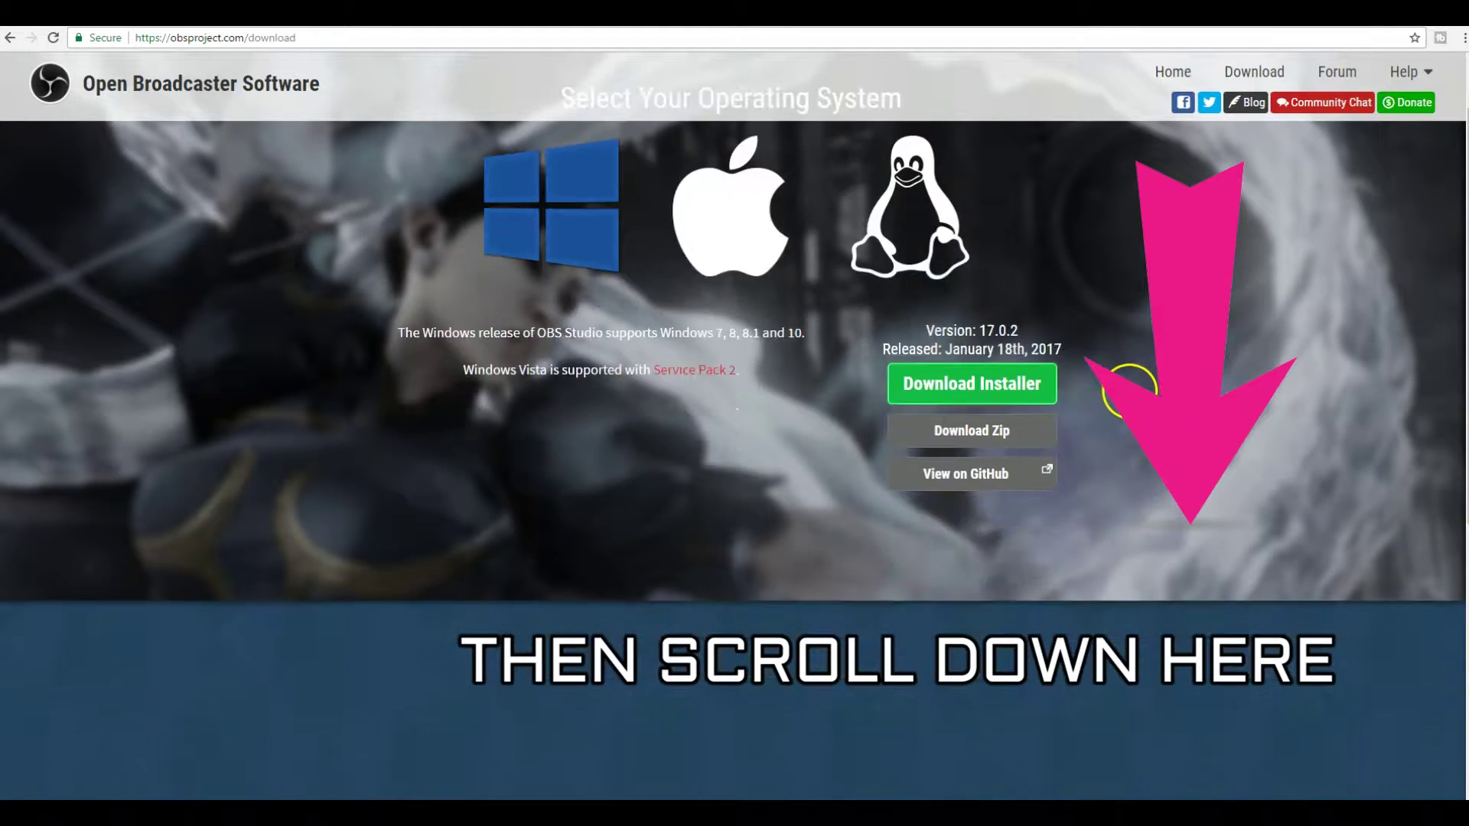
scroll(1120, 388, "down", 2)
scroll(1120, 388, "down", 2)
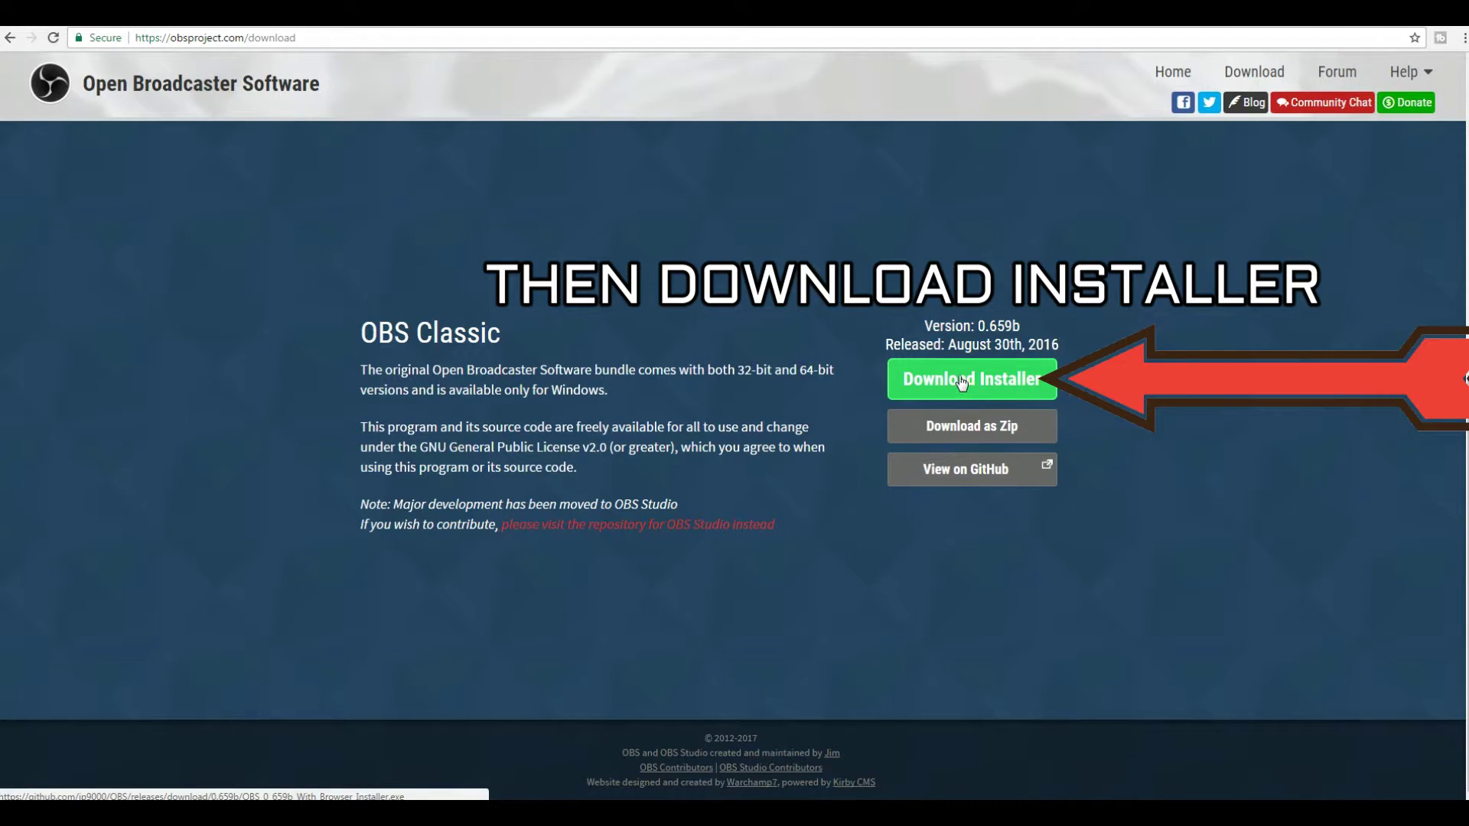
left_click(897, 370)
left_click(320, 553)
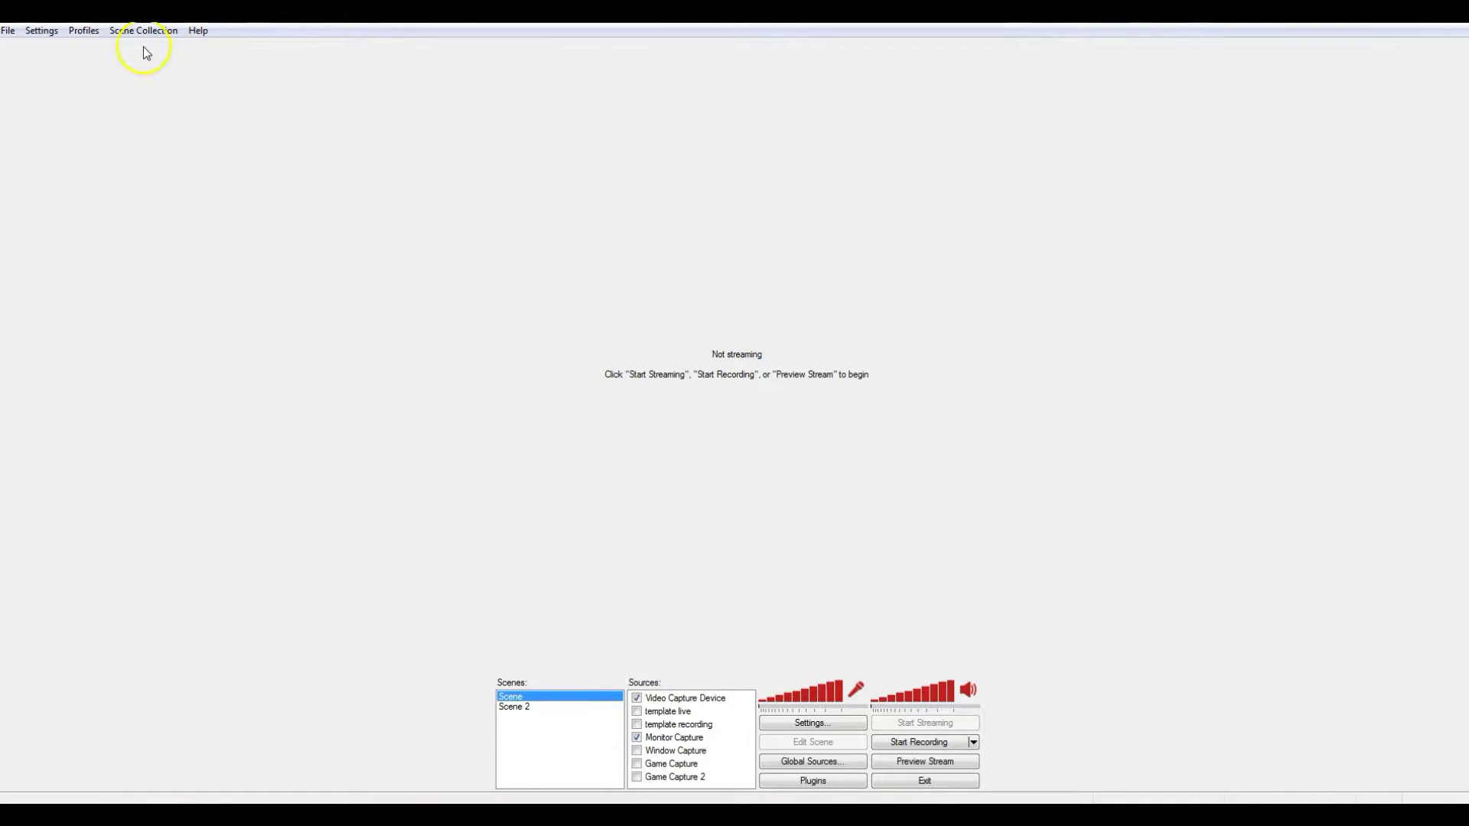
Add a profile called 'New Profile' and confirm it appears in the profiles list
left_click(85, 37)
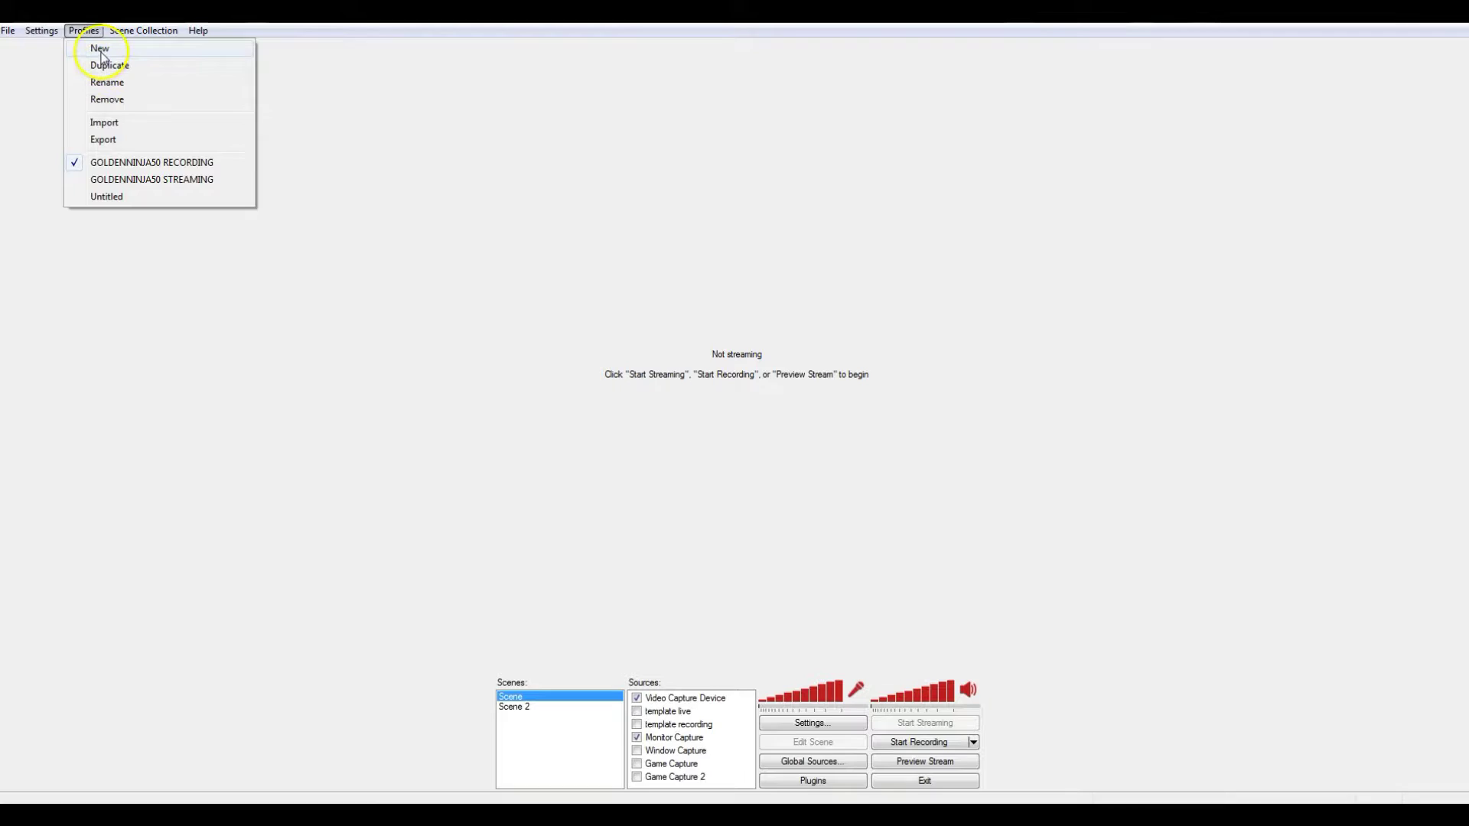
left_click(100, 51)
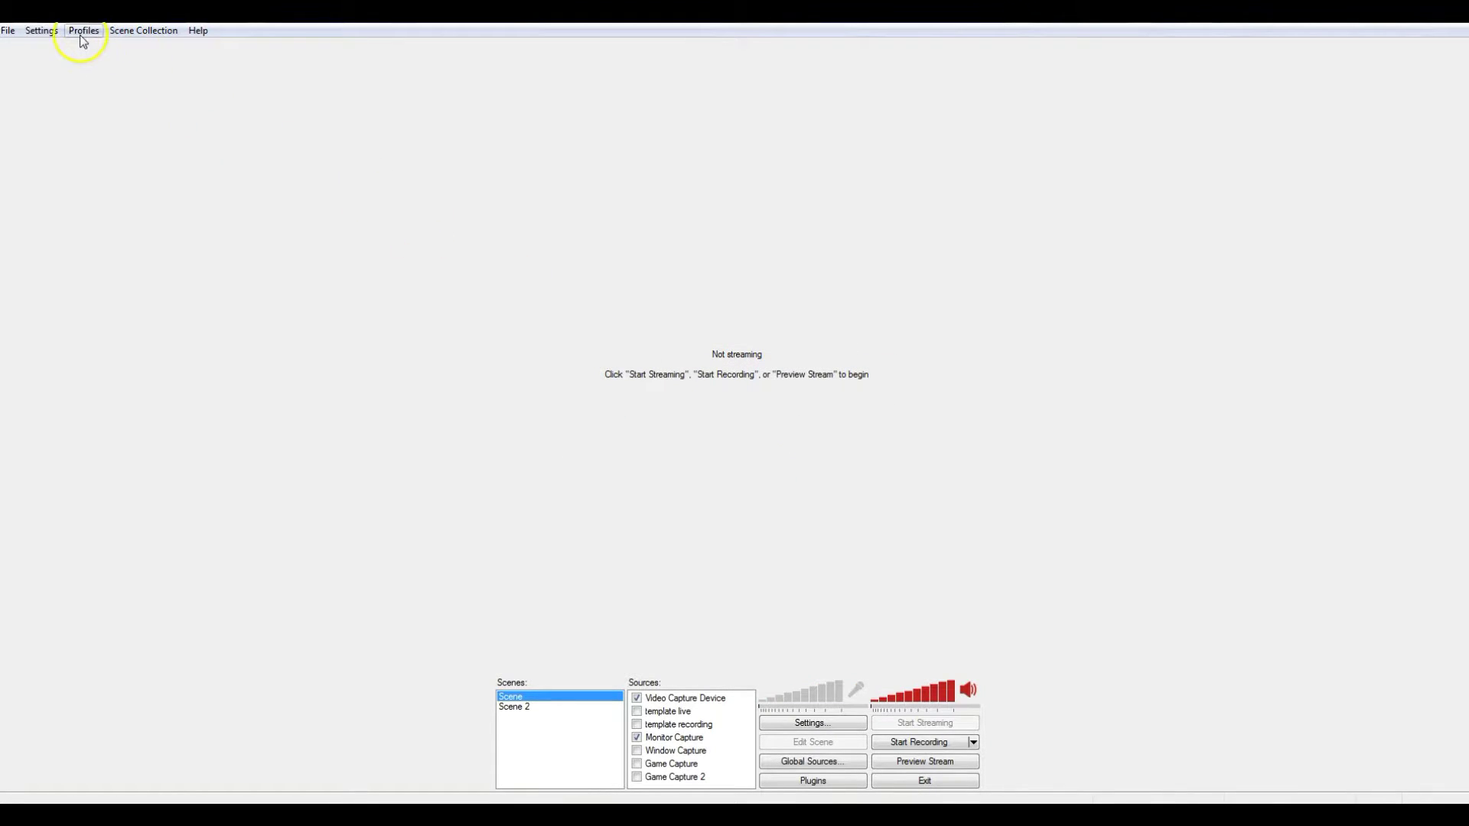
left_click(81, 32)
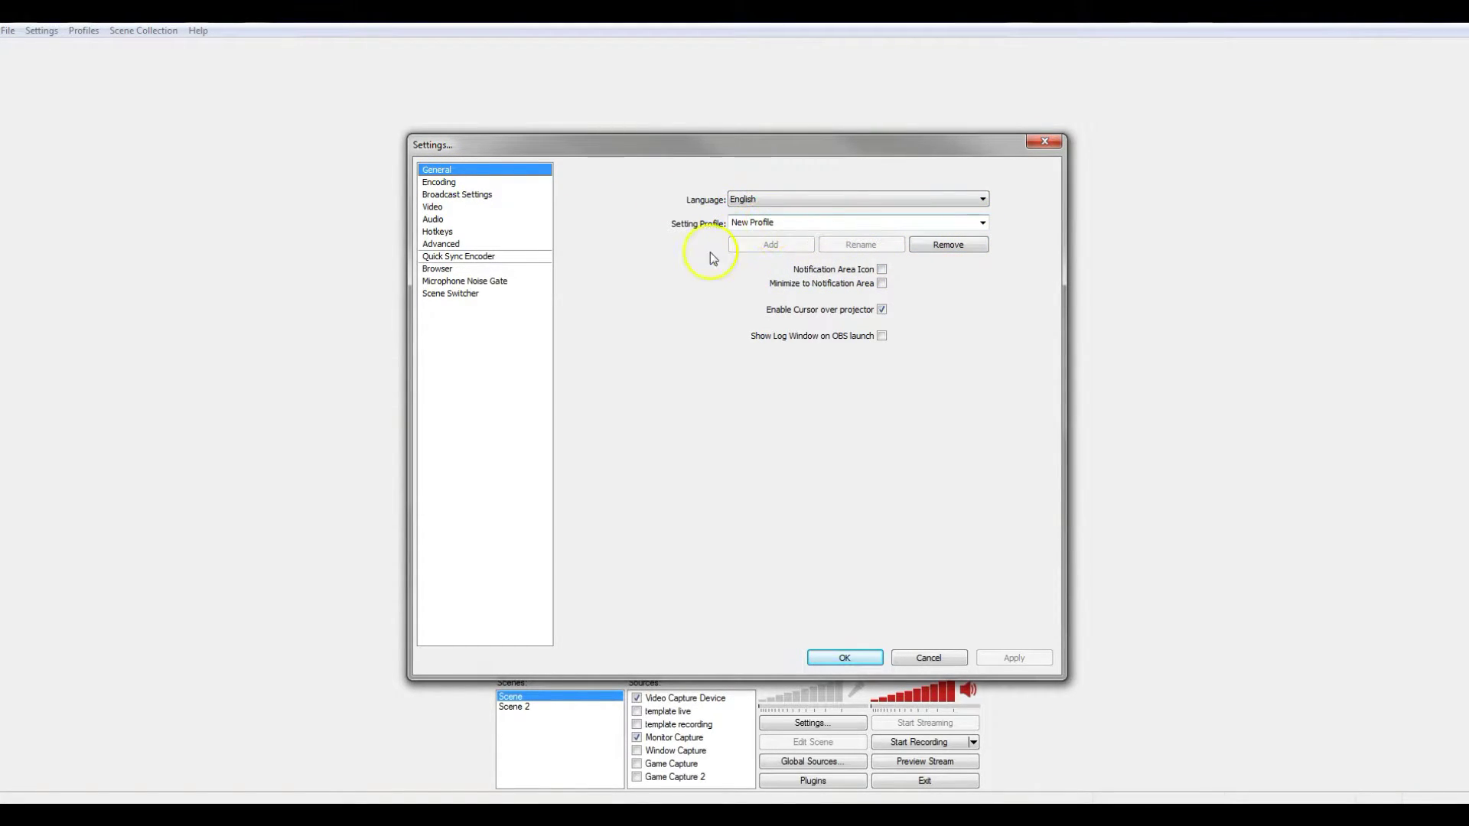
Switch to the RECORDING profile and bring up its Settings dialog
left_click(1041, 144)
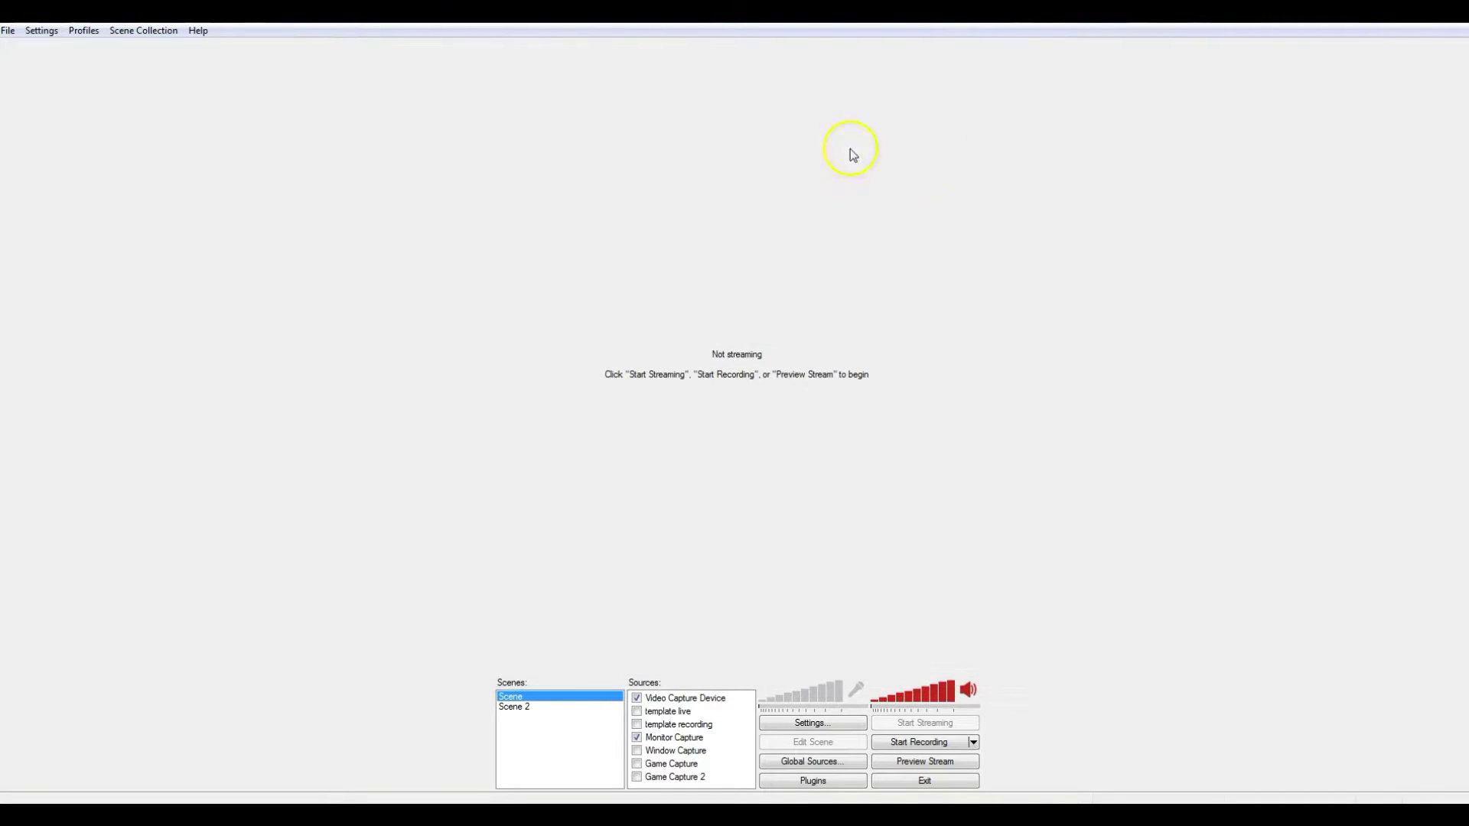
left_click(83, 35)
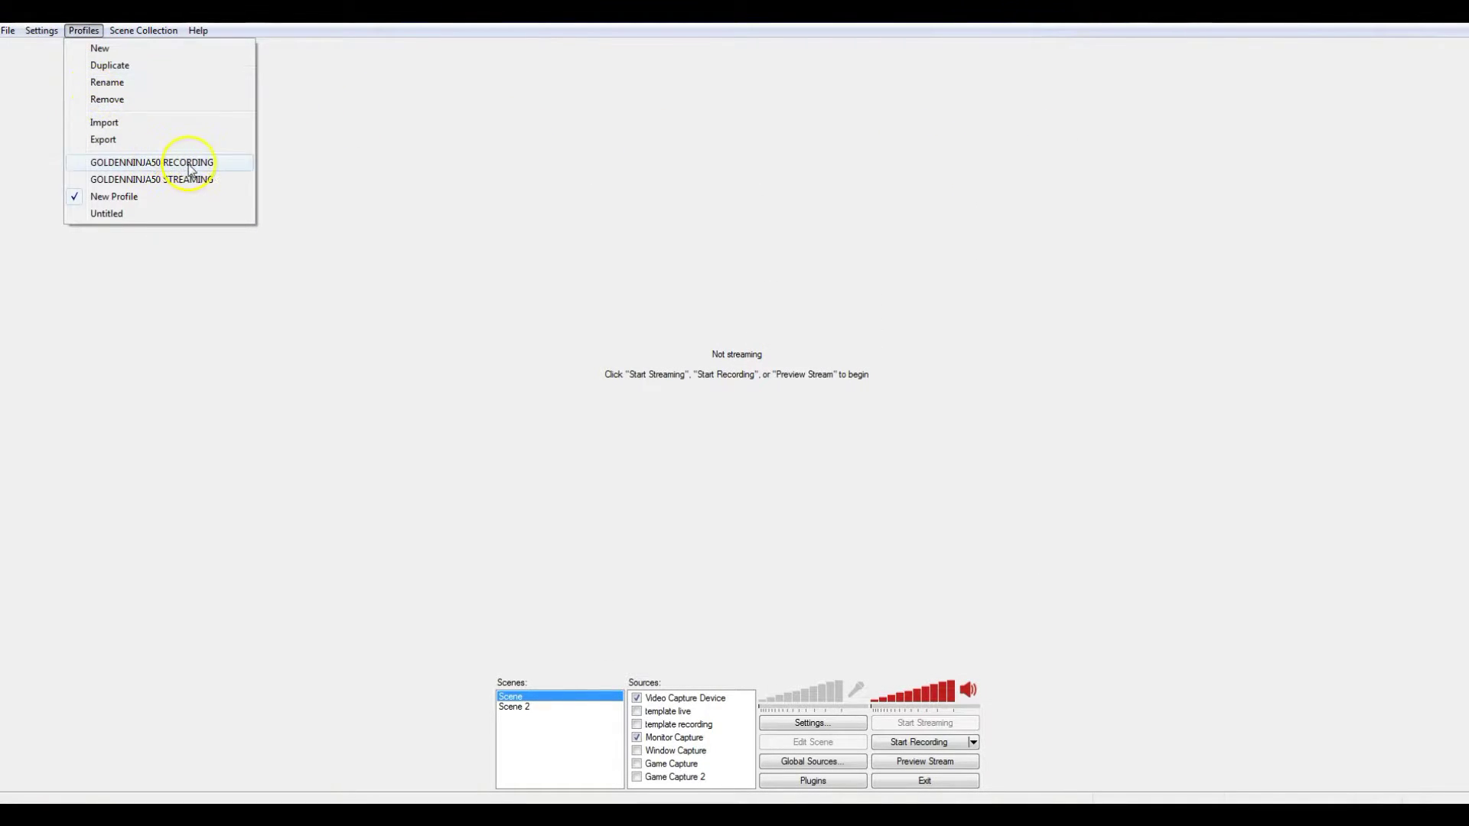
left_click(156, 164)
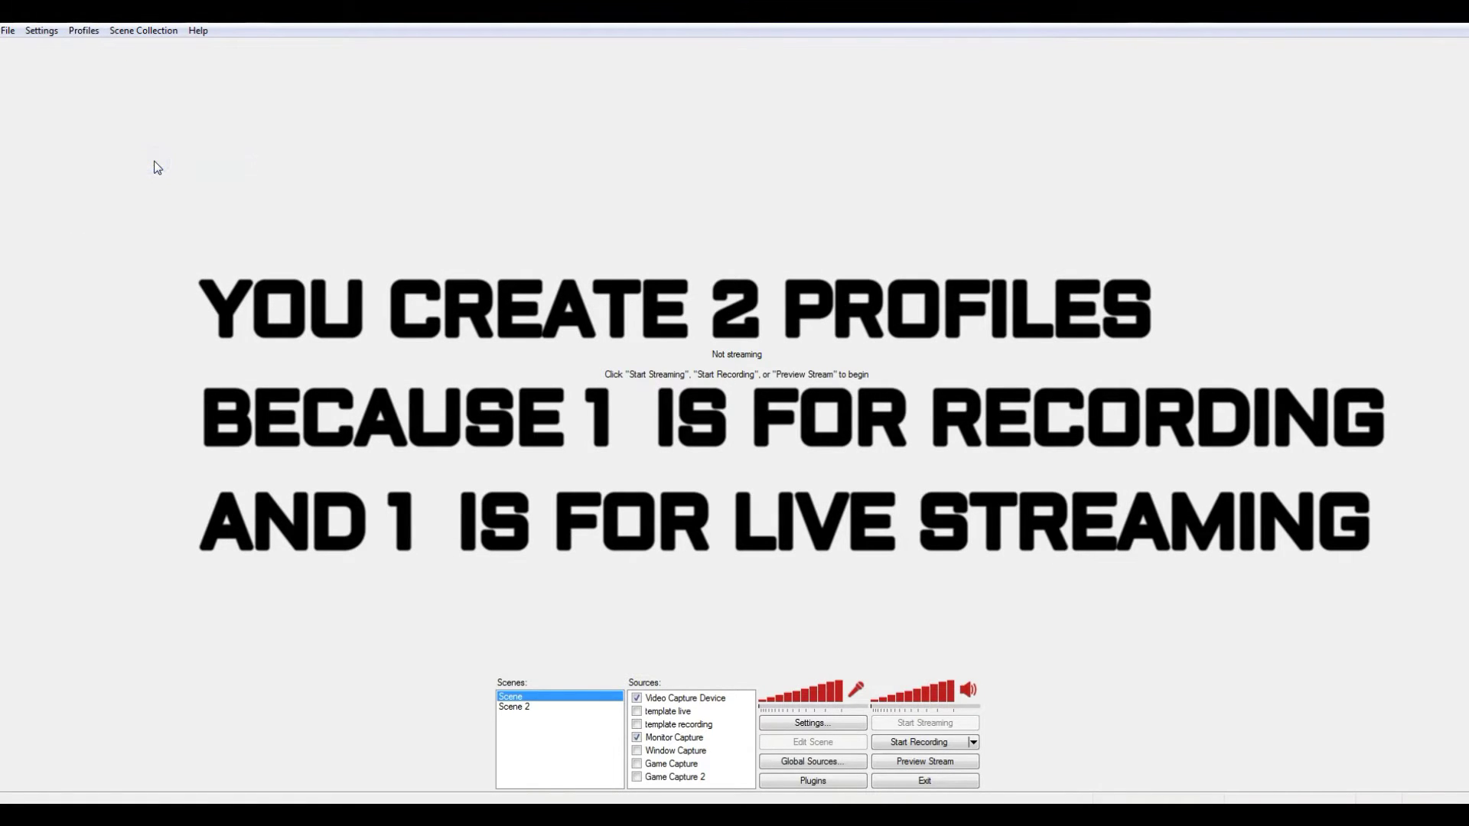
left_click(40, 33)
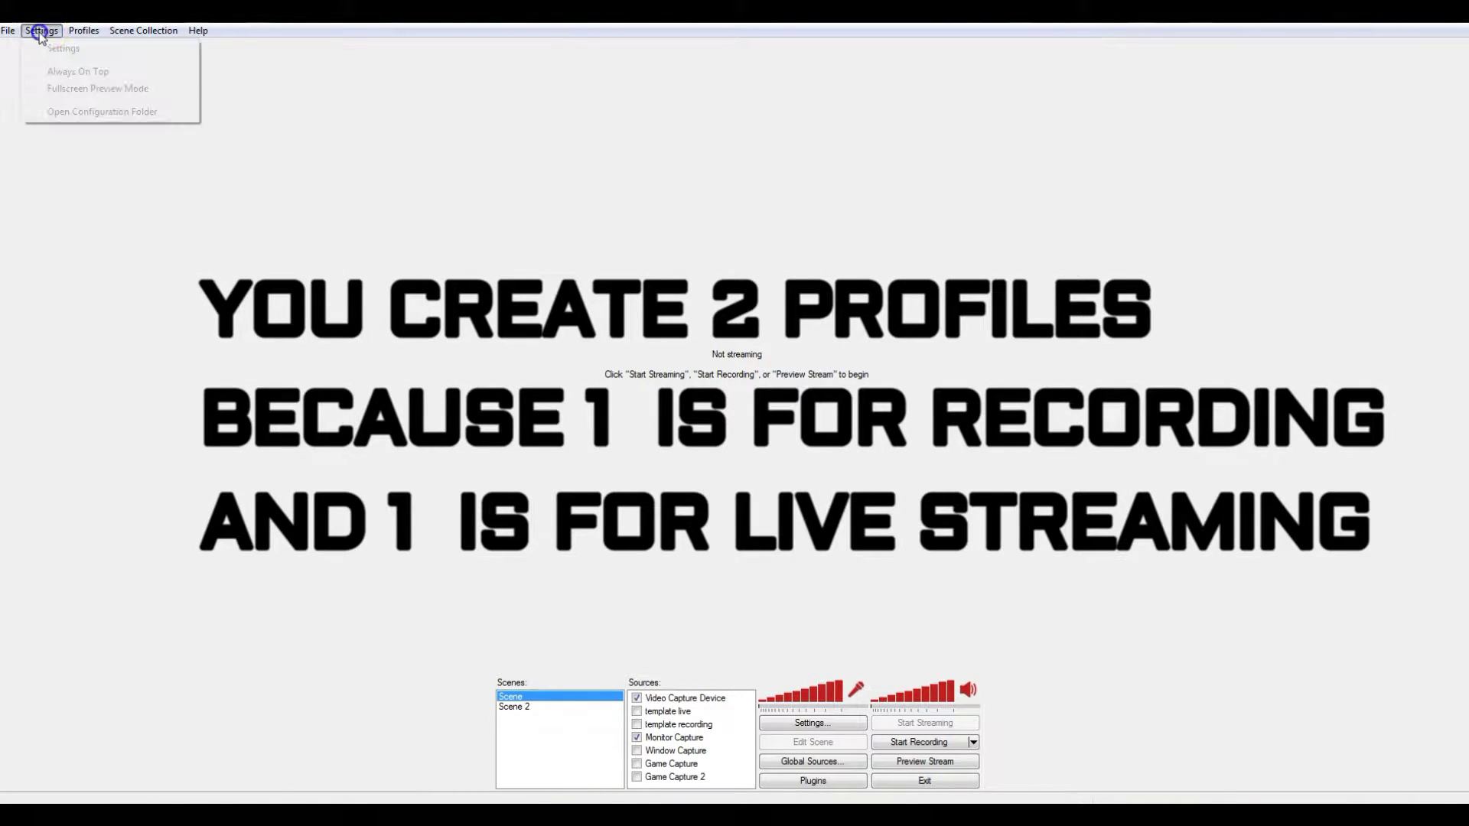
left_click(57, 50)
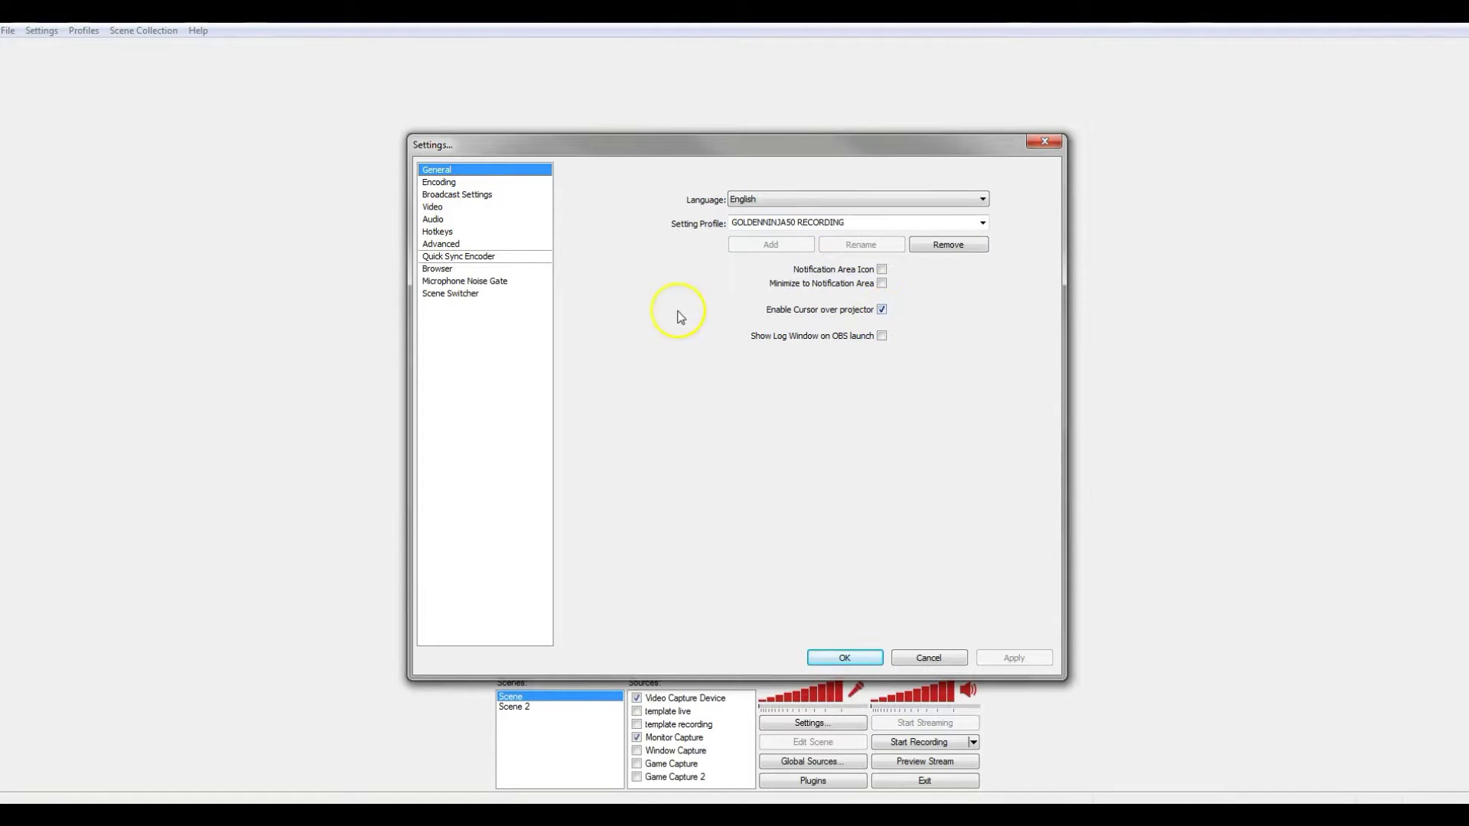
Review the x264 encoding values (max bitrate 1000, AAC 192), then view Broadcast Settings
left_click(429, 187)
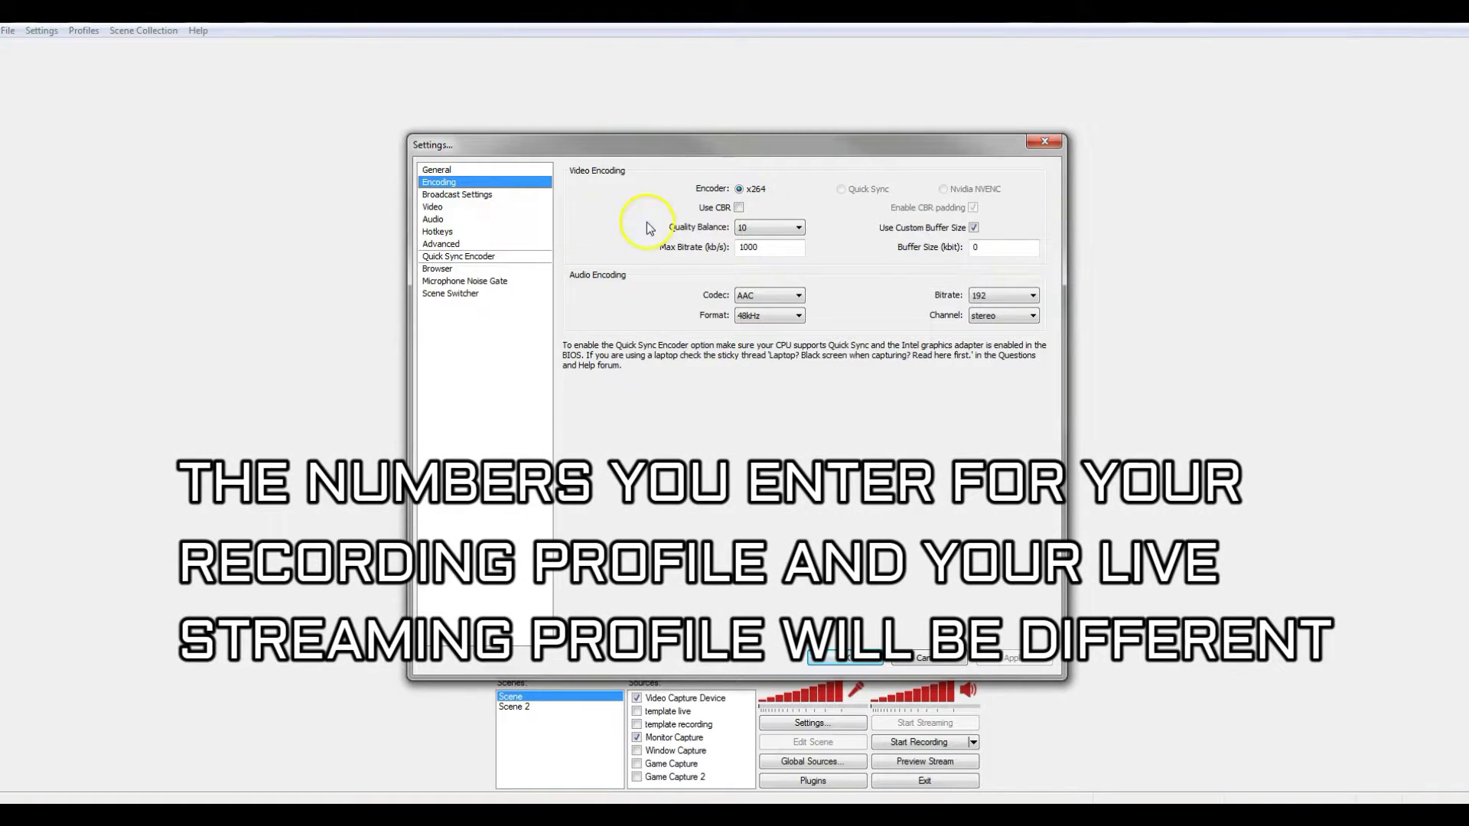
left_click(464, 195)
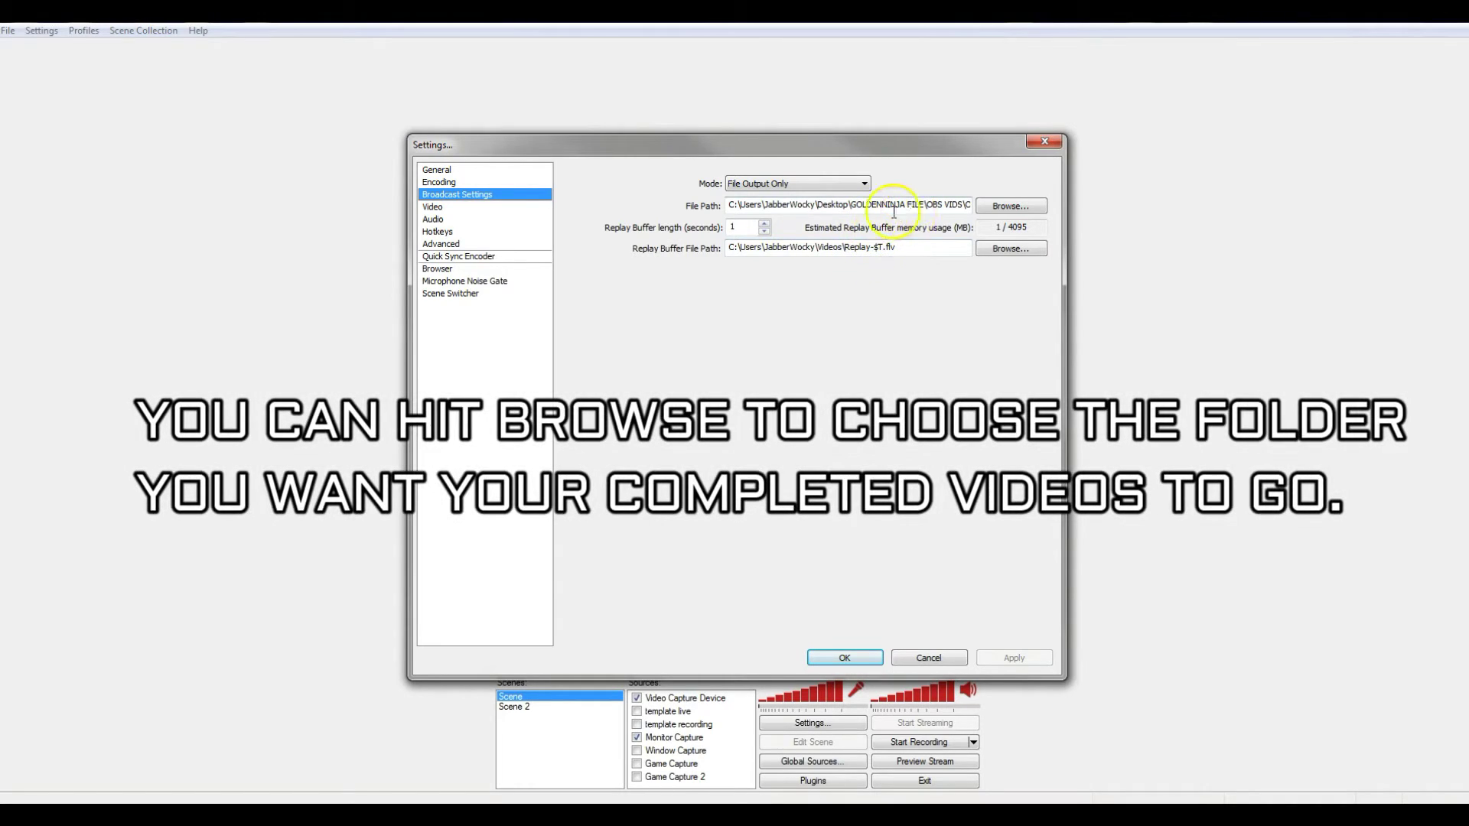
Show the Video settings: 1920x1080 custom base resolution, no downscale, 60 FPS
left_click(433, 207)
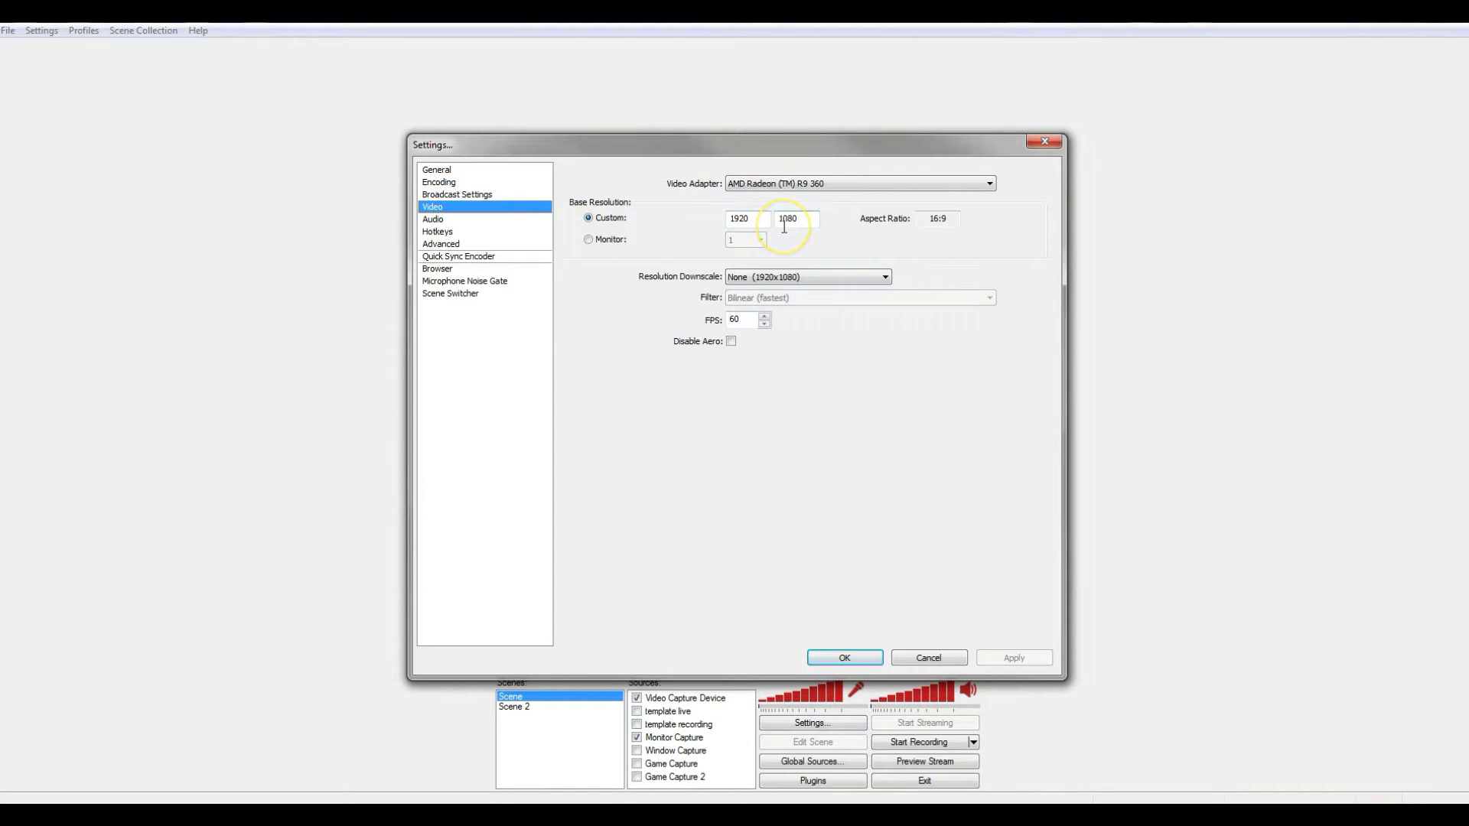
Check the options but keep Resolution Downscale at None and Desktop Audio Device at Default
left_click(884, 277)
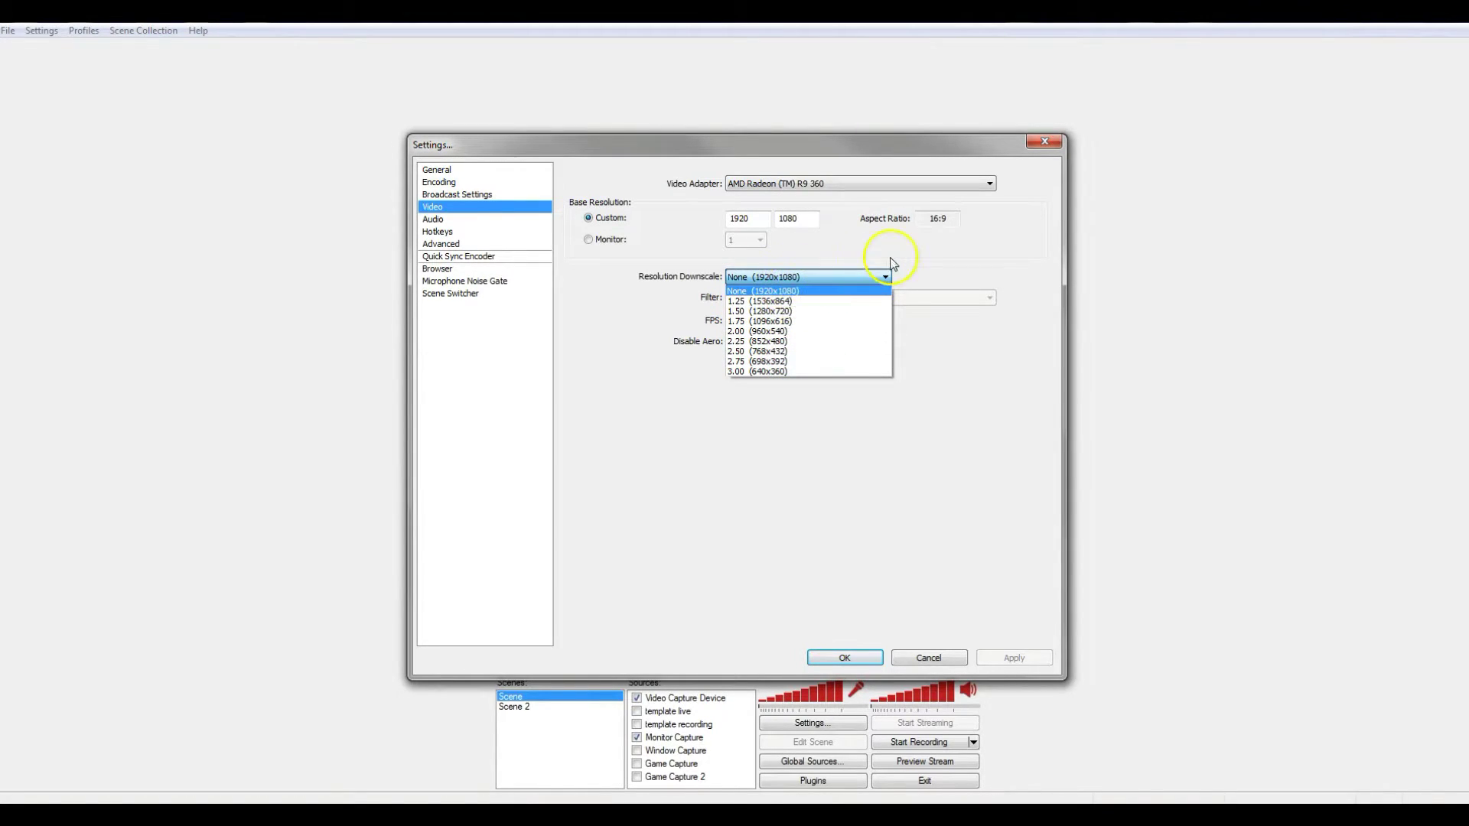
left_click(925, 246)
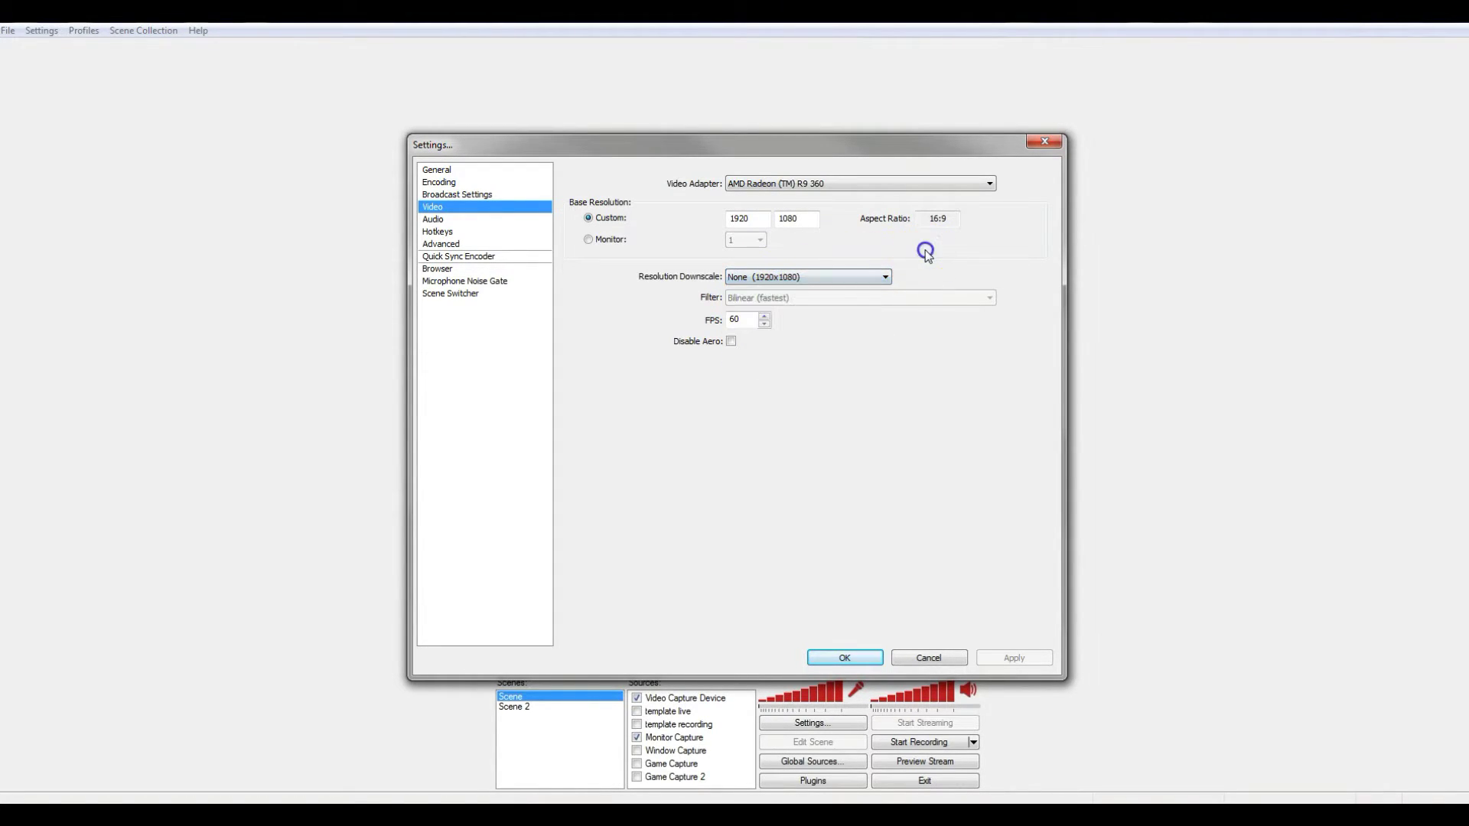
left_click(431, 219)
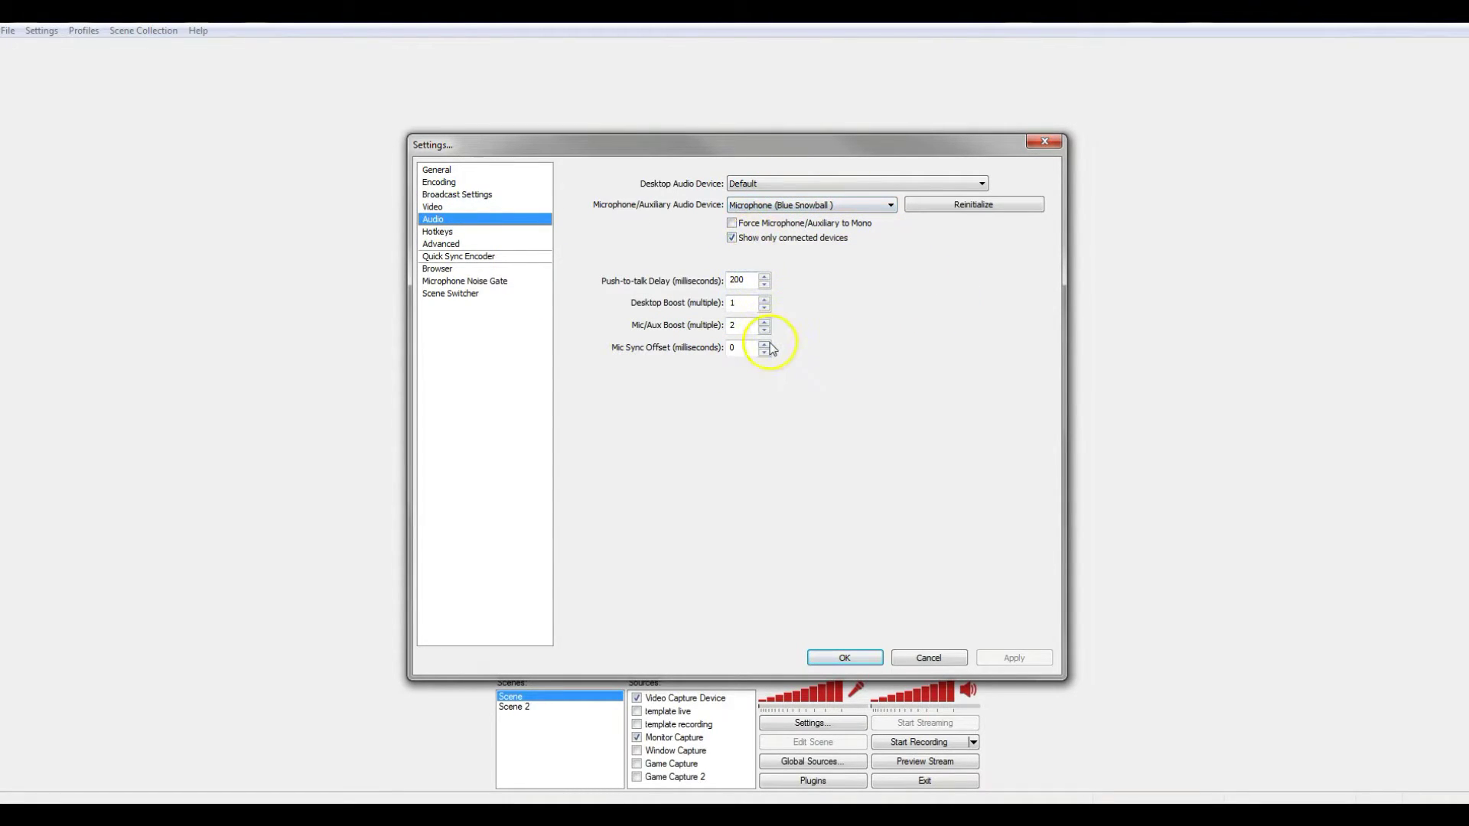
left_click(981, 185)
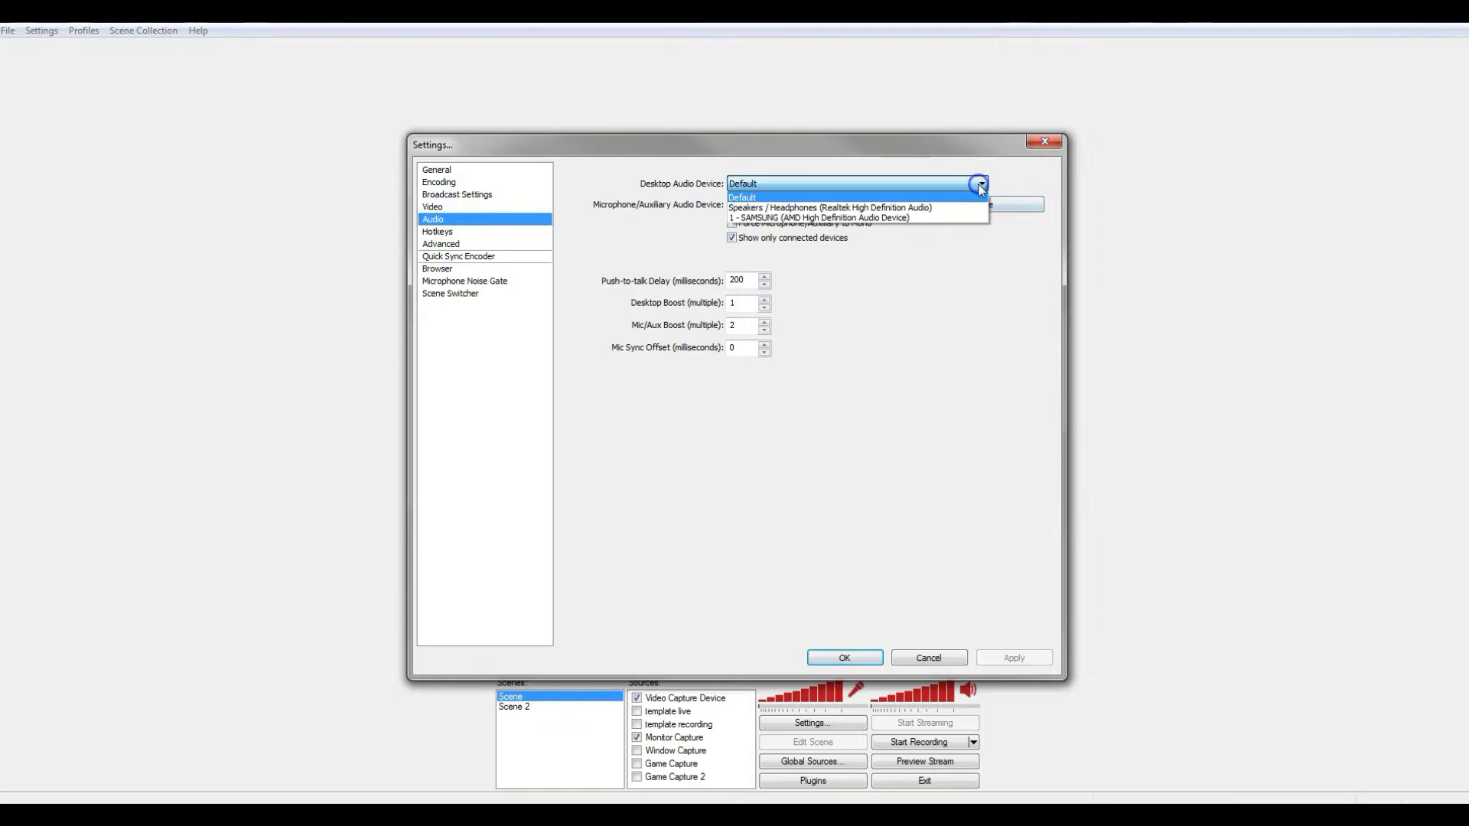
left_click(981, 186)
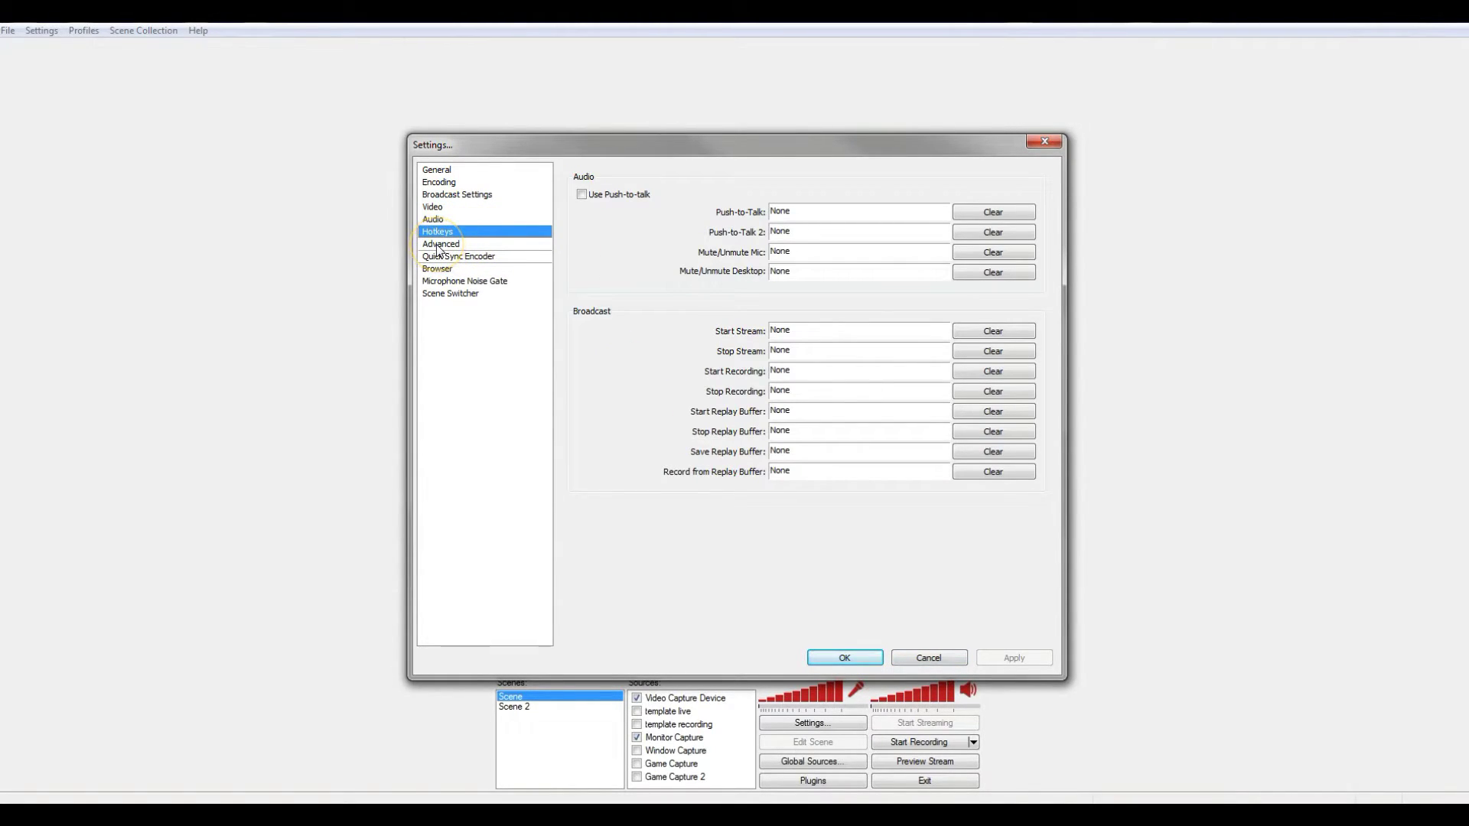
Keep the veryfast x264 preset, save the advanced changes, and view Quick Sync Encoder settings
left_click(440, 245)
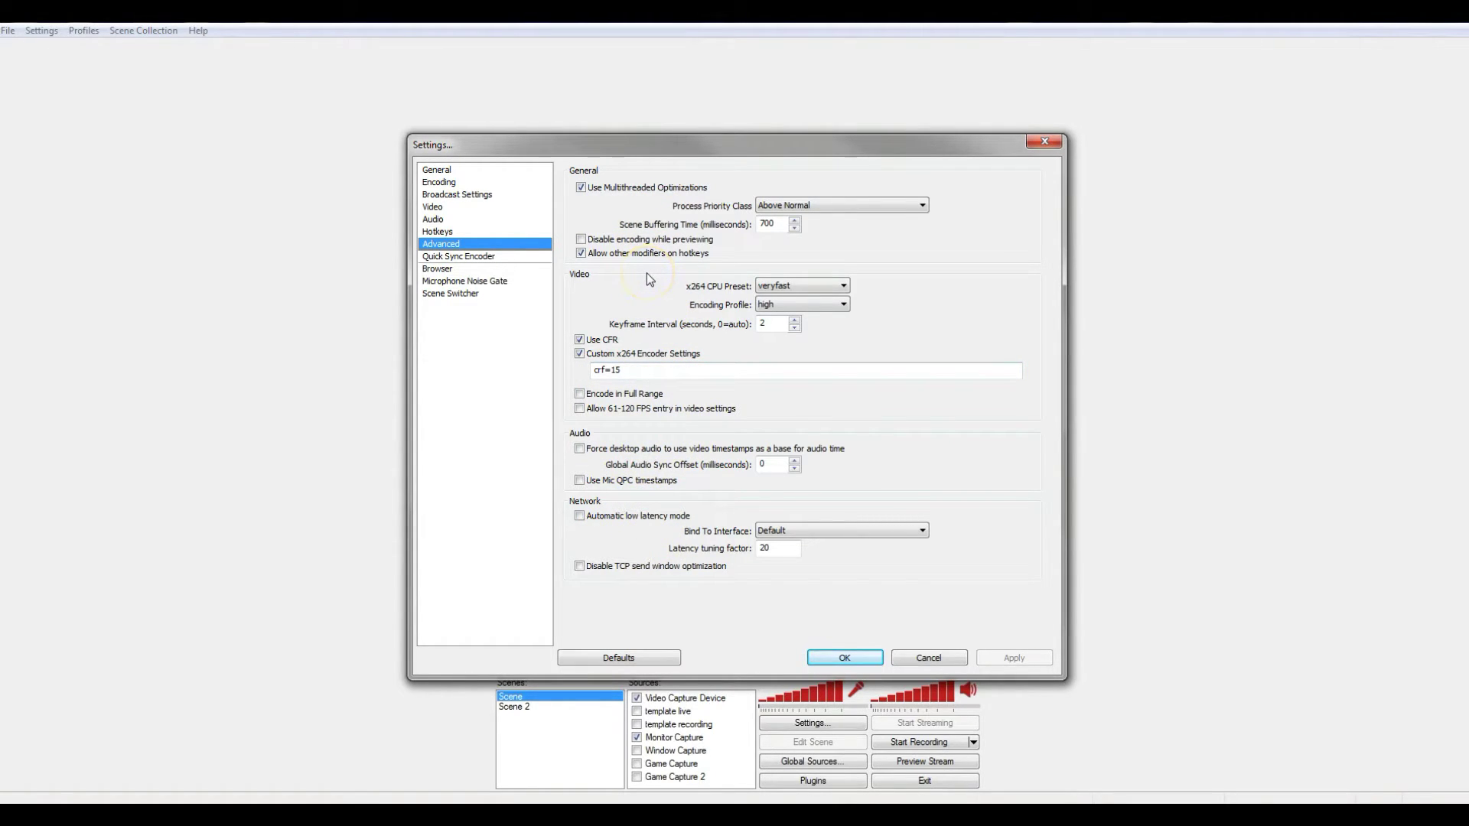
left_click(845, 286)
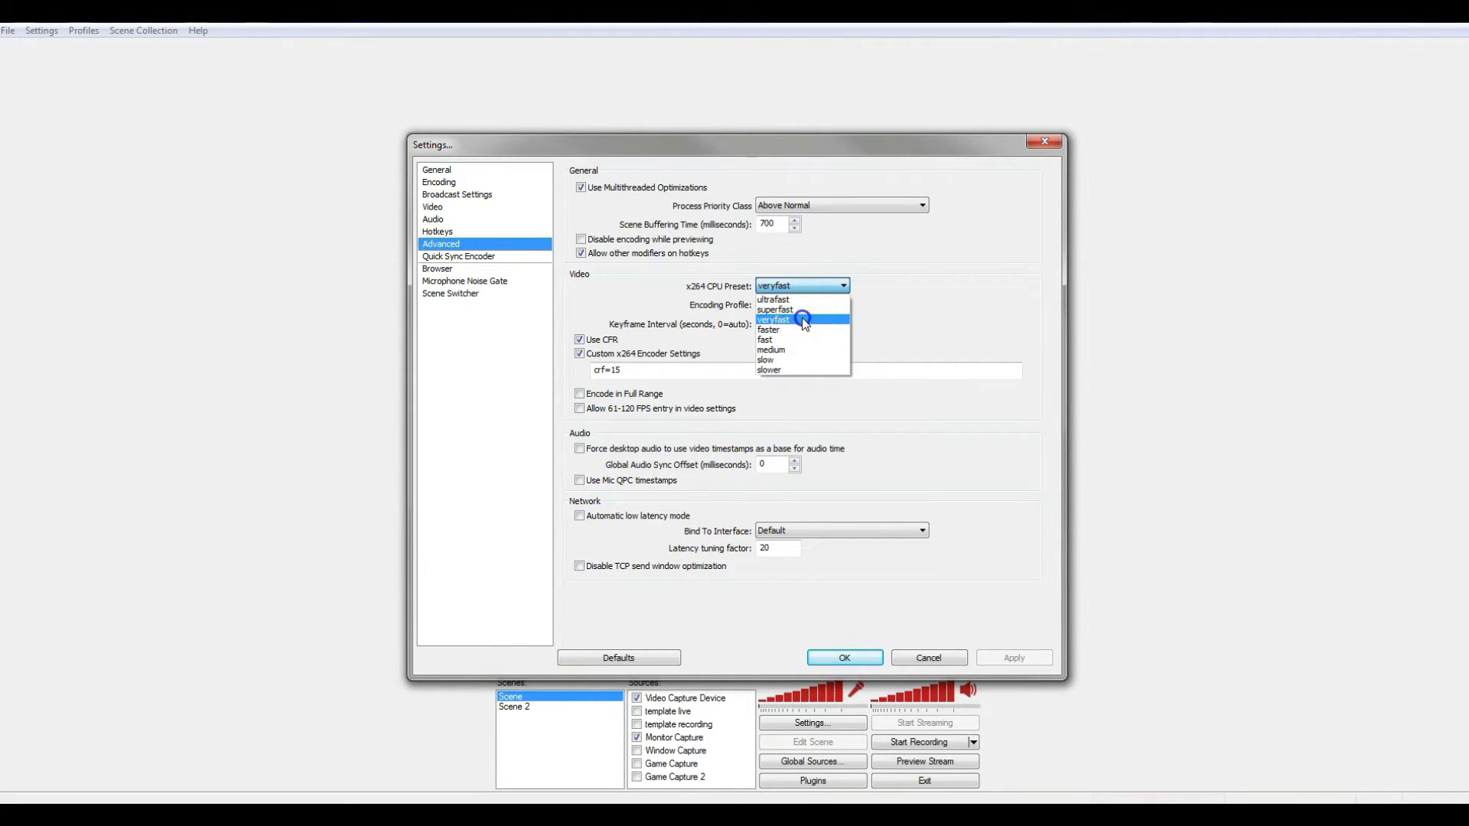
left_click(804, 320)
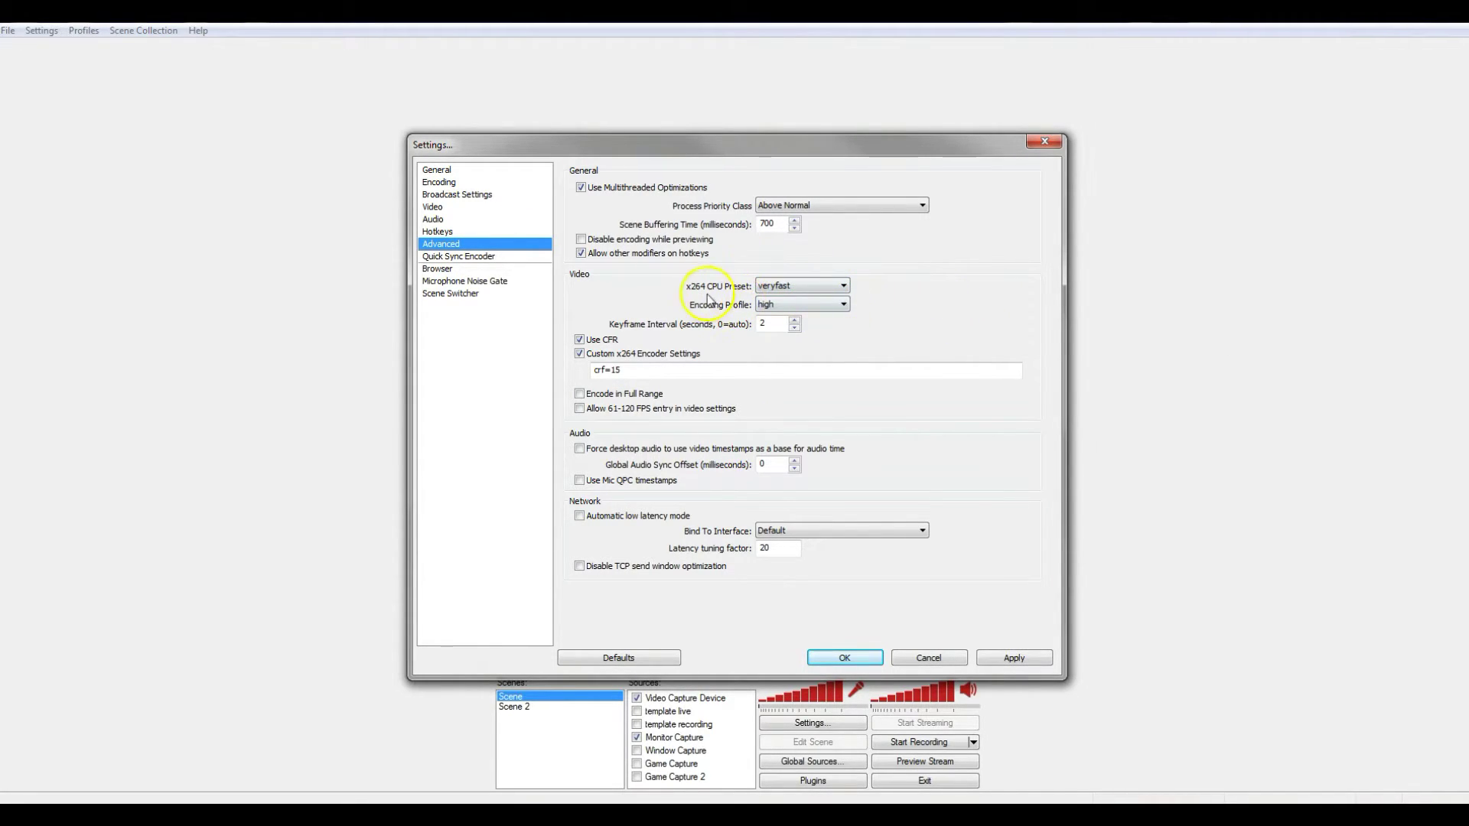
left_click(449, 258)
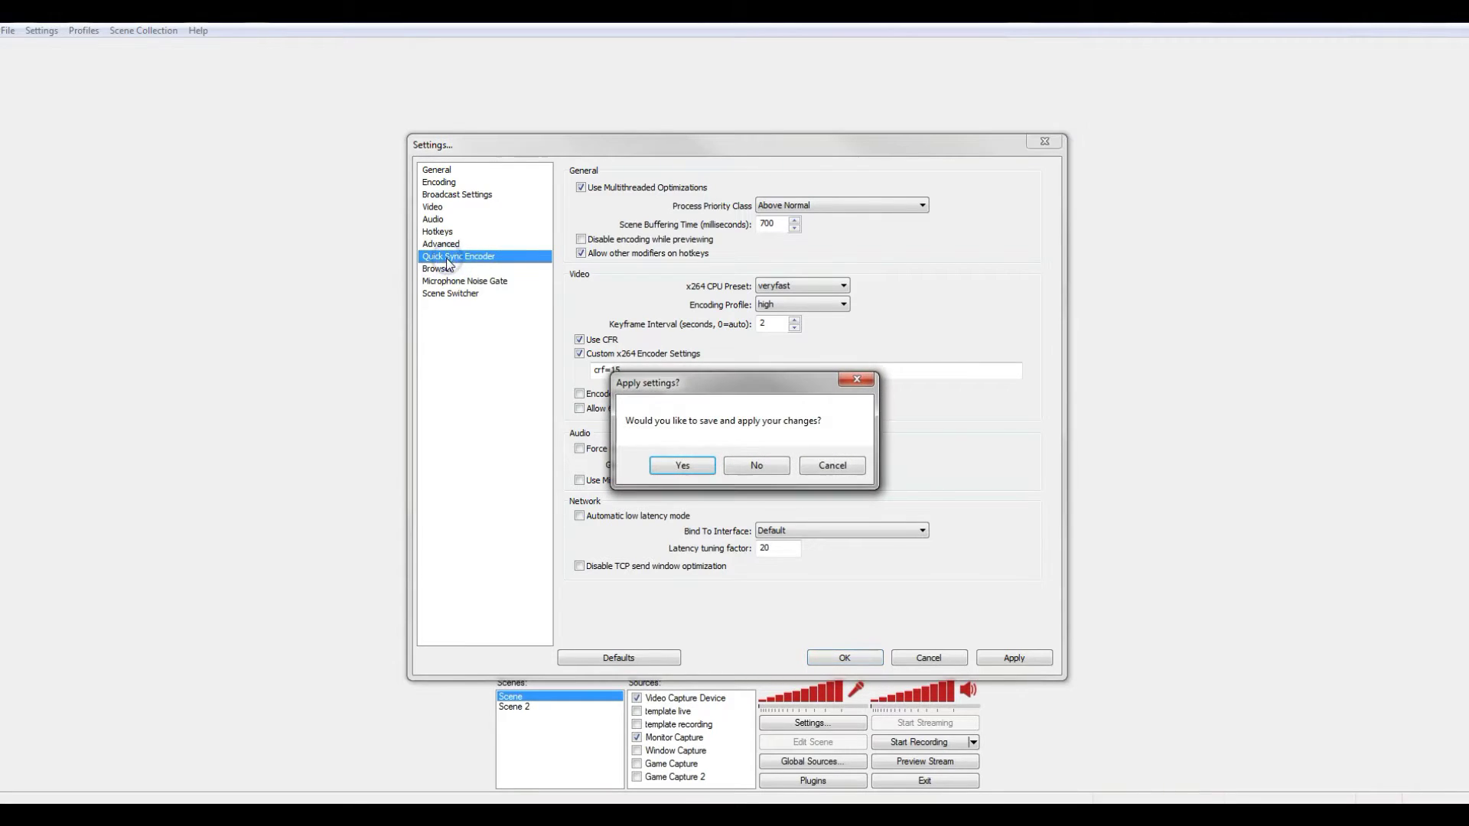
left_click(832, 464)
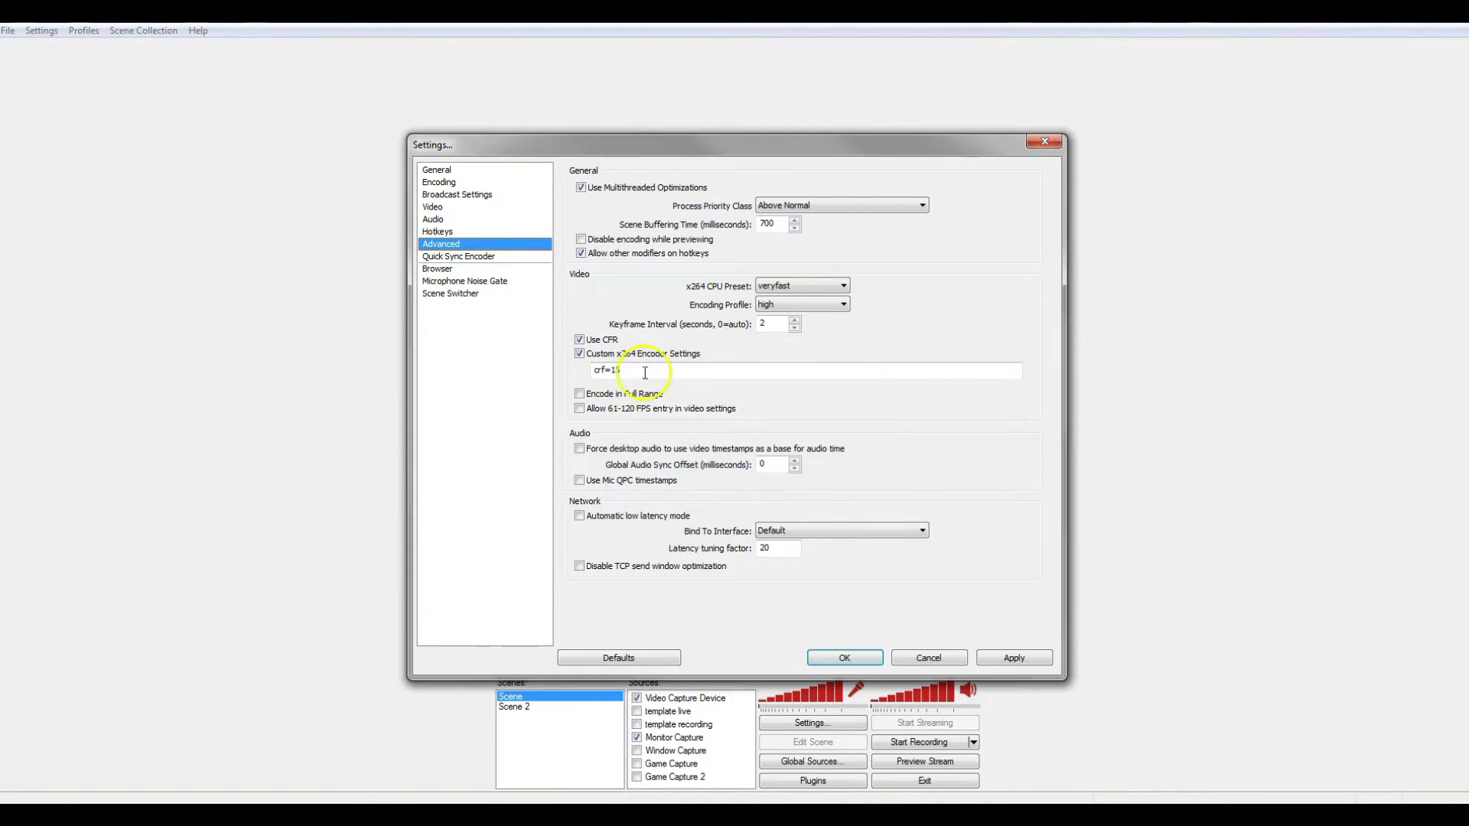
left_click(460, 258)
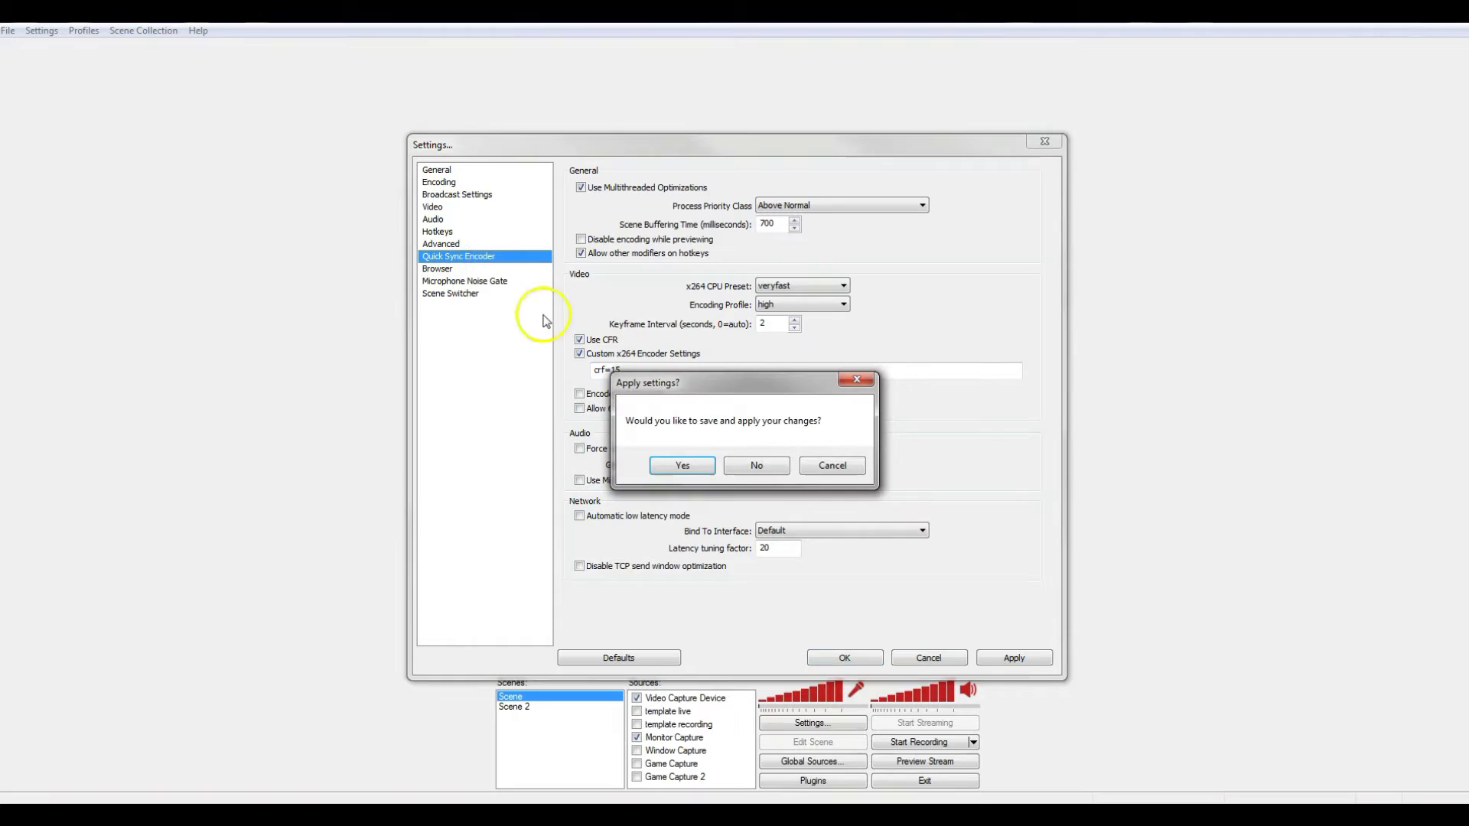
left_click(686, 465)
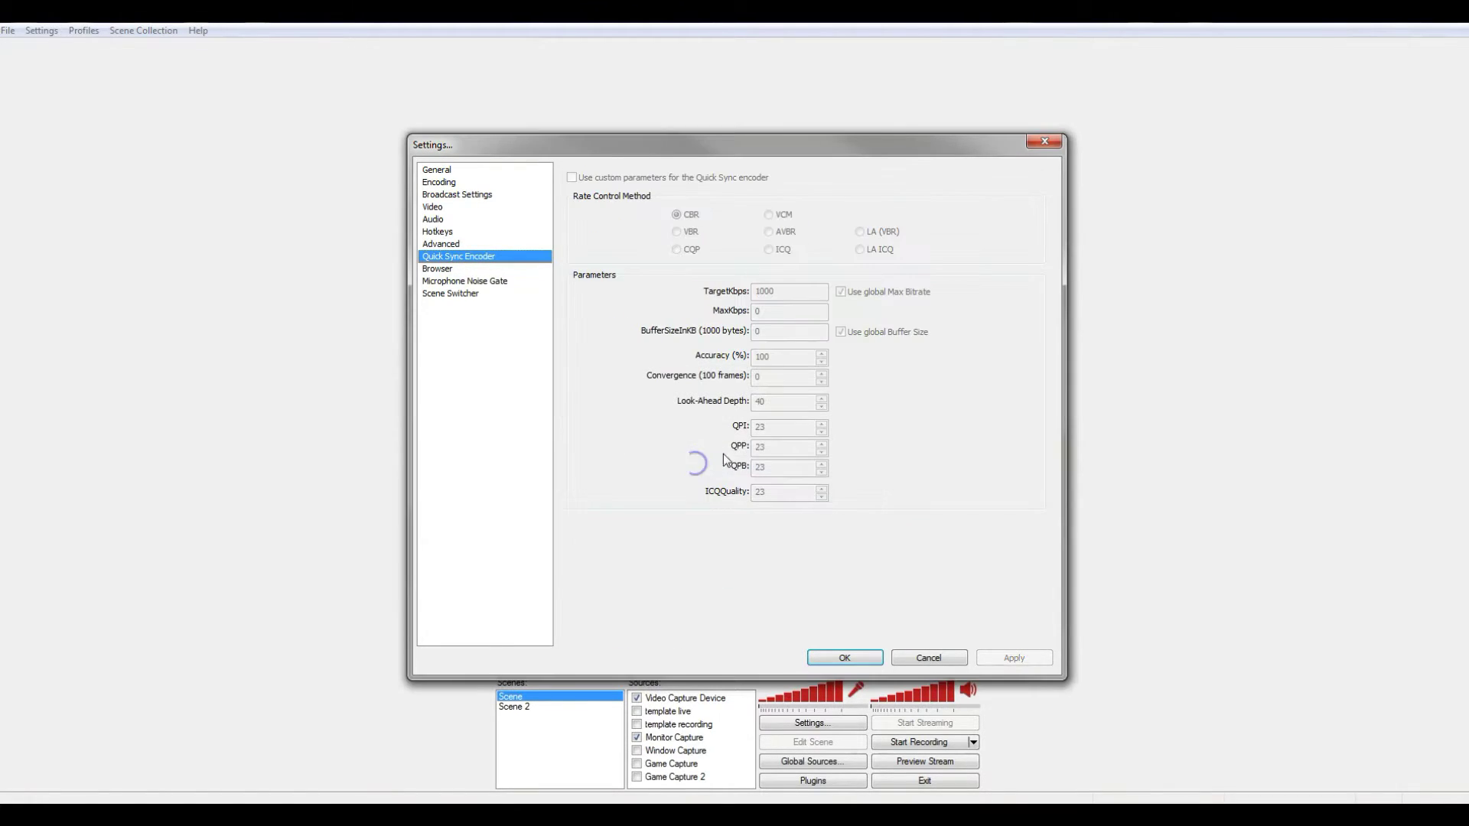
left_click(455, 246)
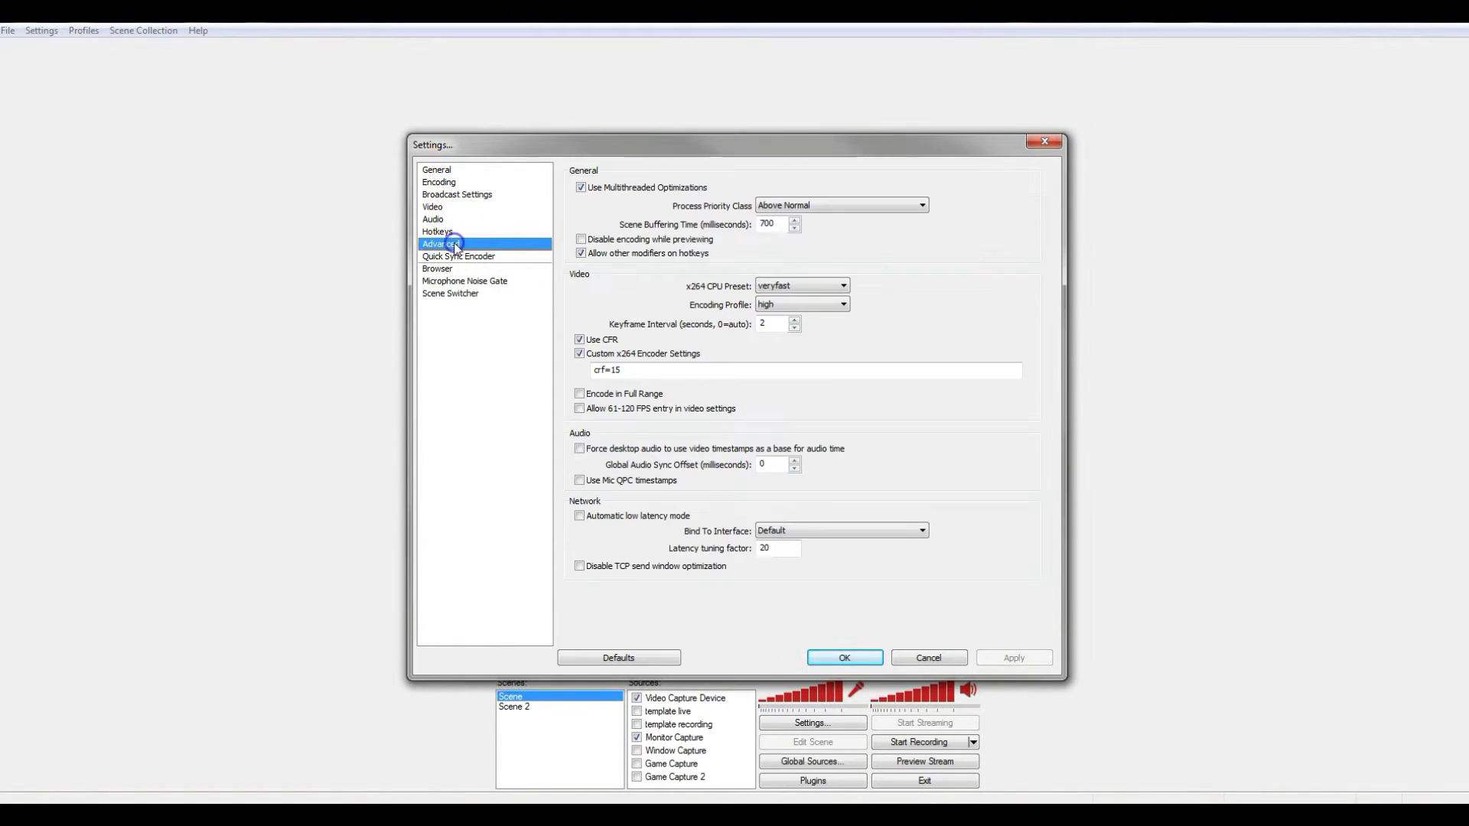
left_click(454, 258)
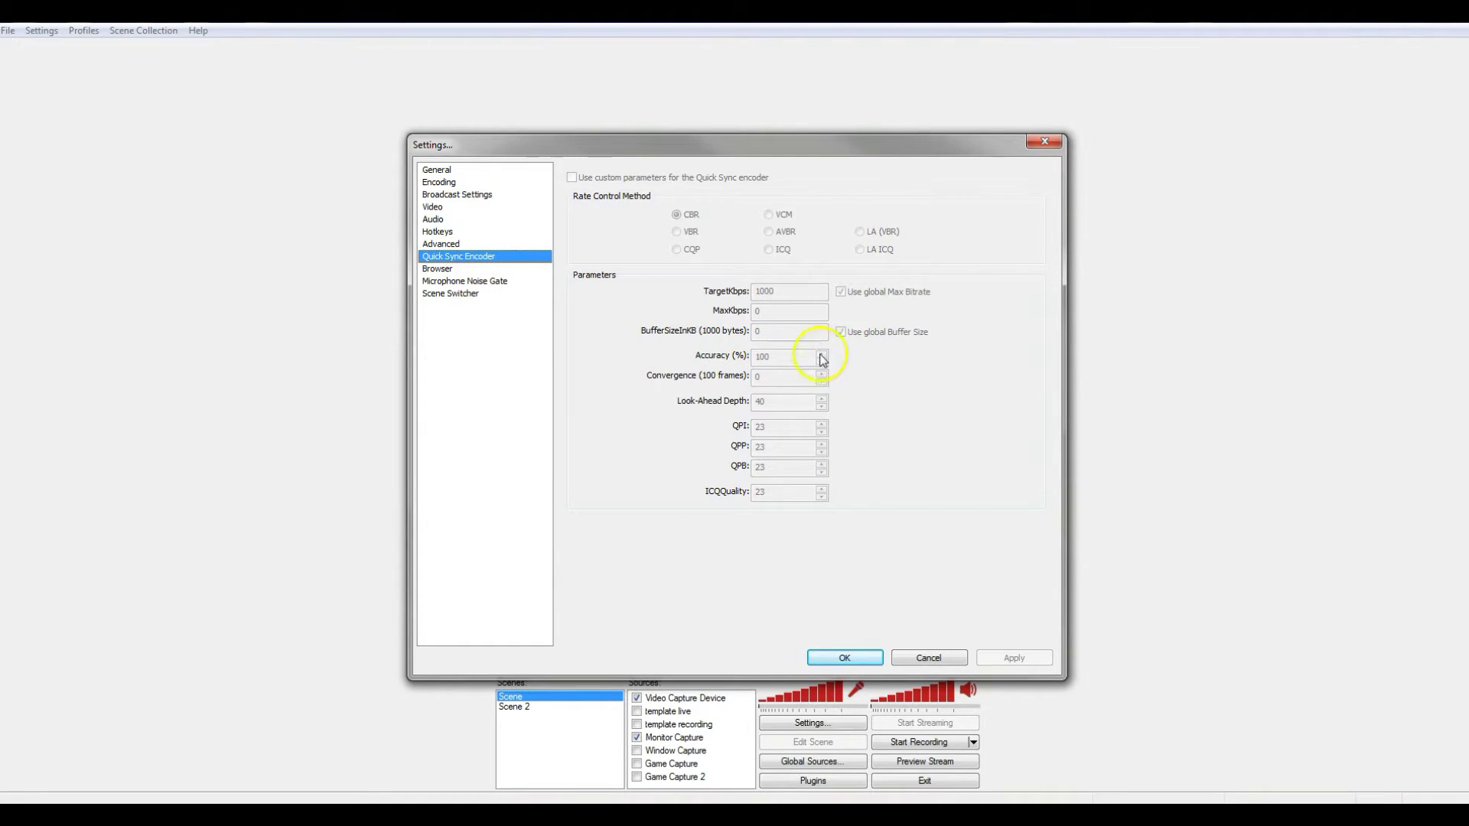
Look over the Browser, Microphone Noise Gate and Scene Switcher pages, ending on General
left_click(435, 270)
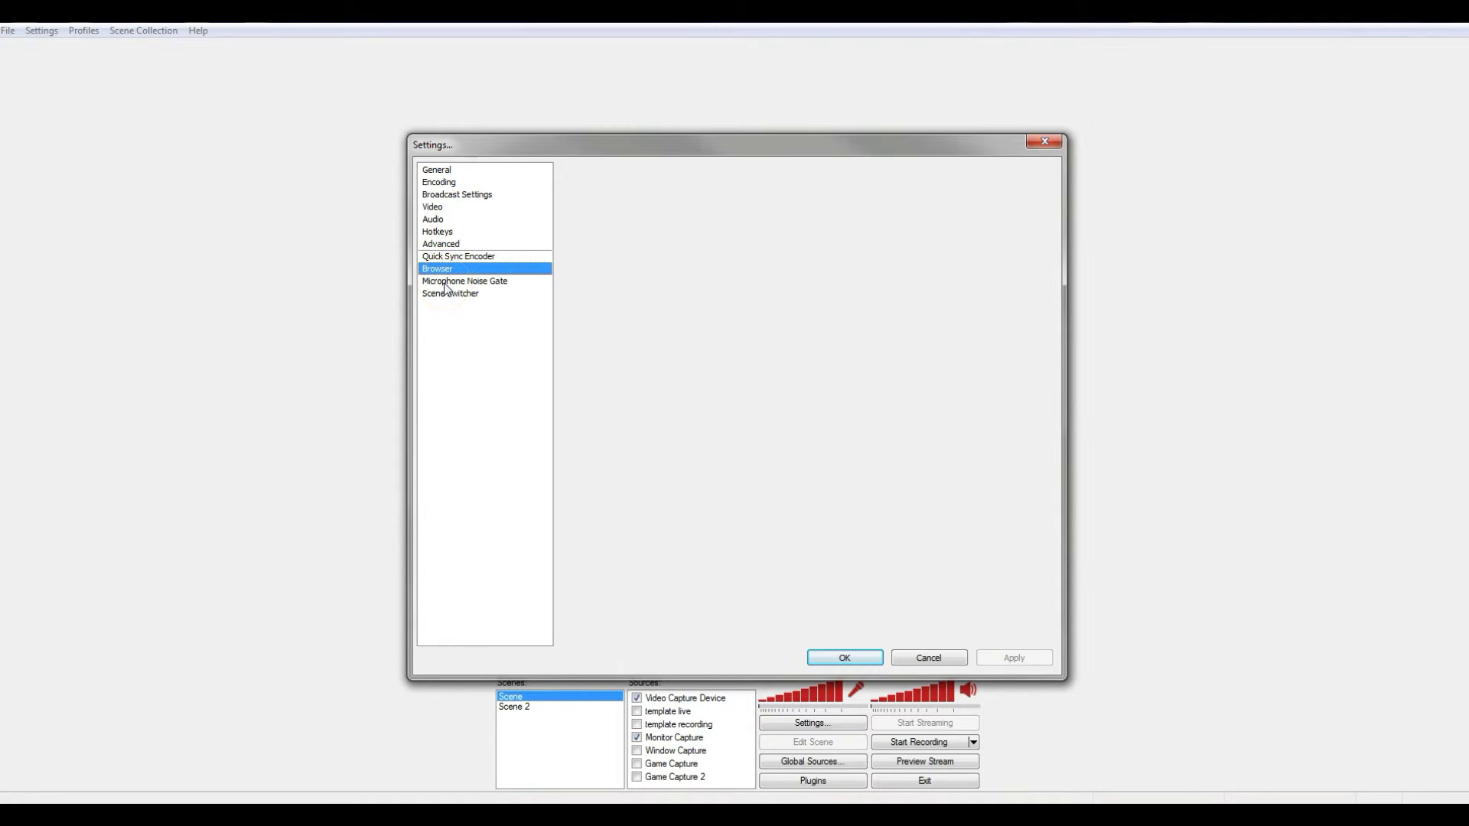
left_click(444, 284)
left_click(440, 271)
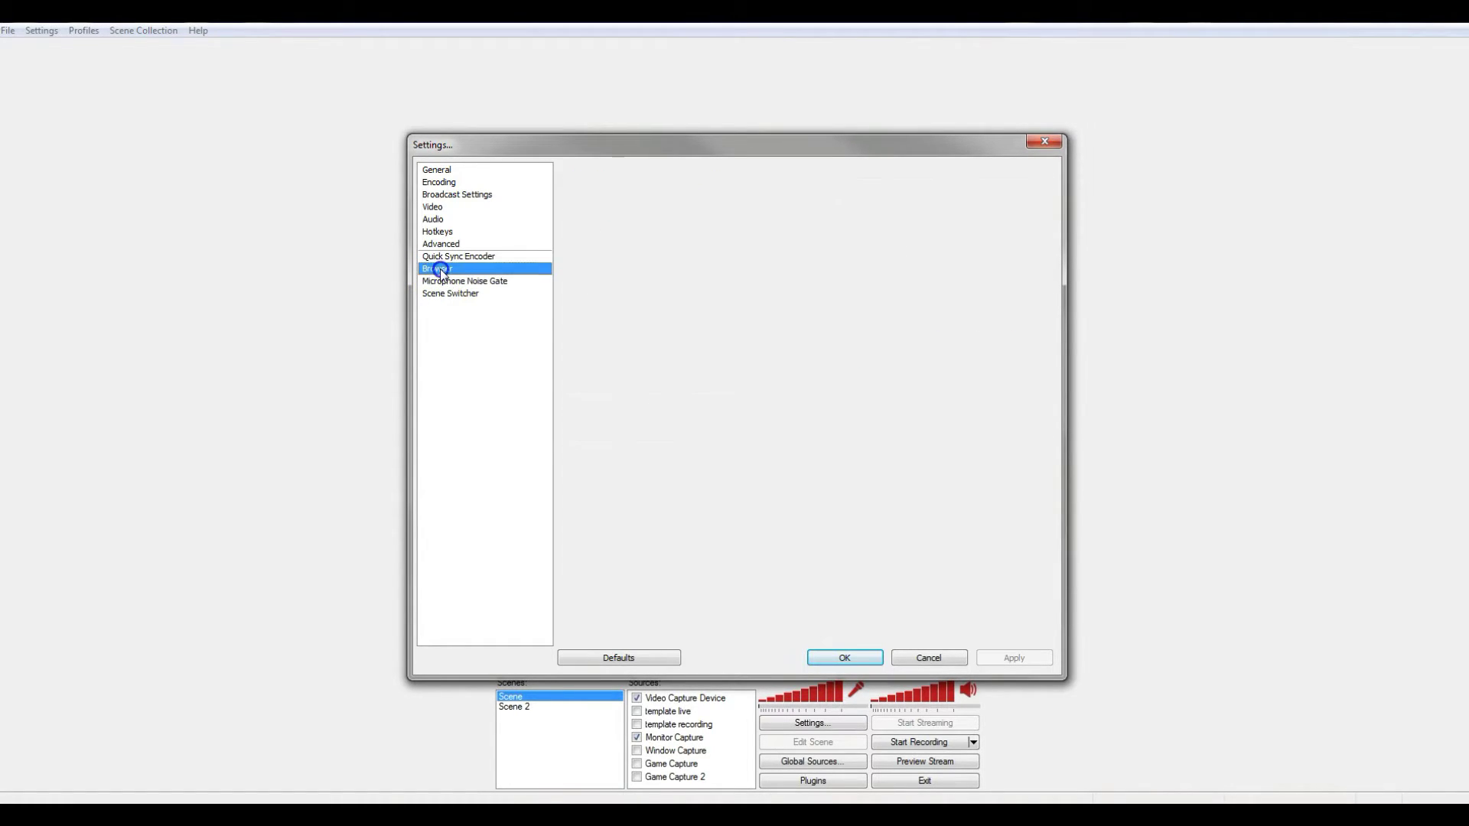
left_click(444, 282)
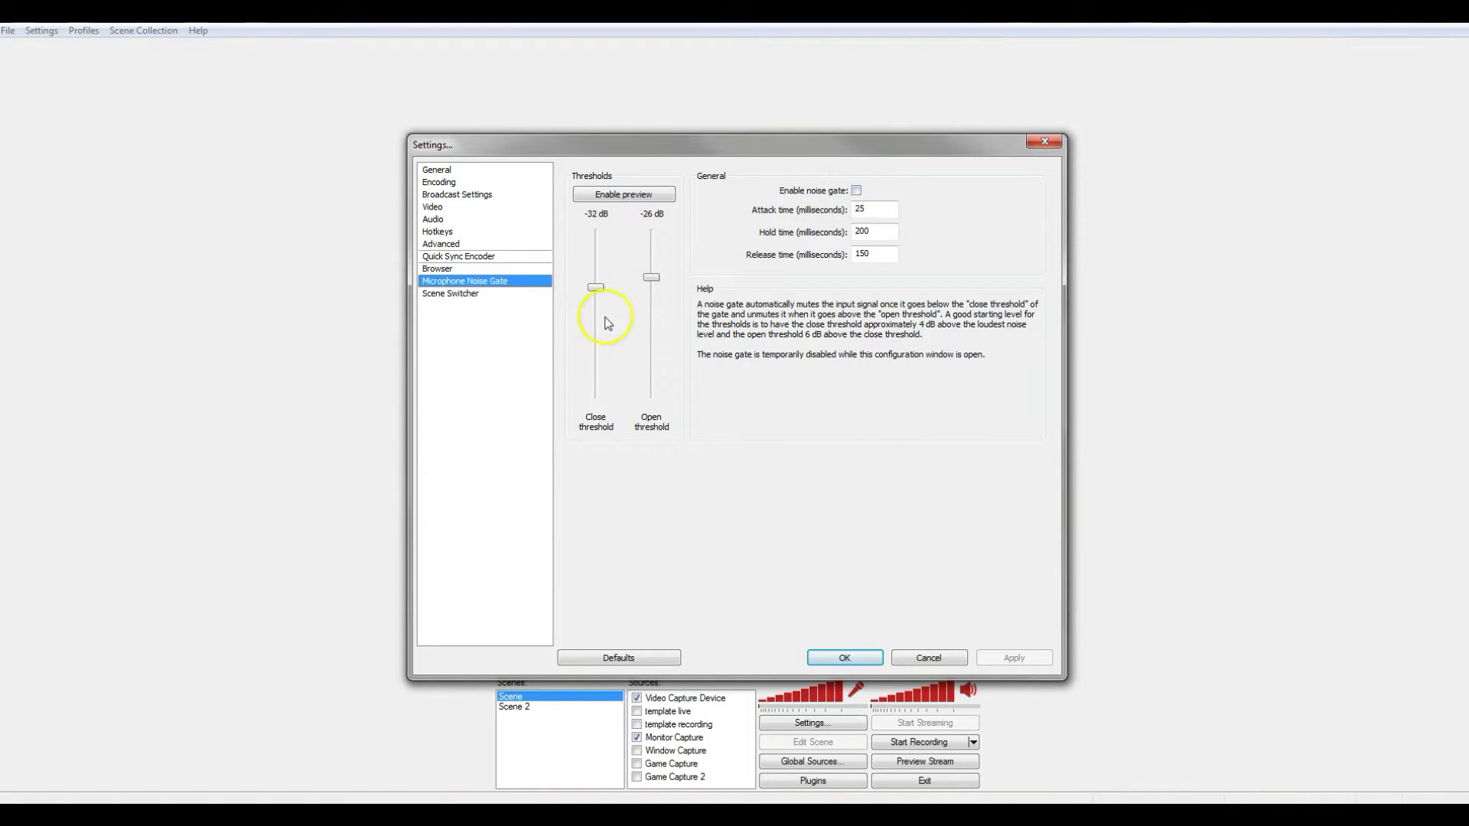
left_click(457, 295)
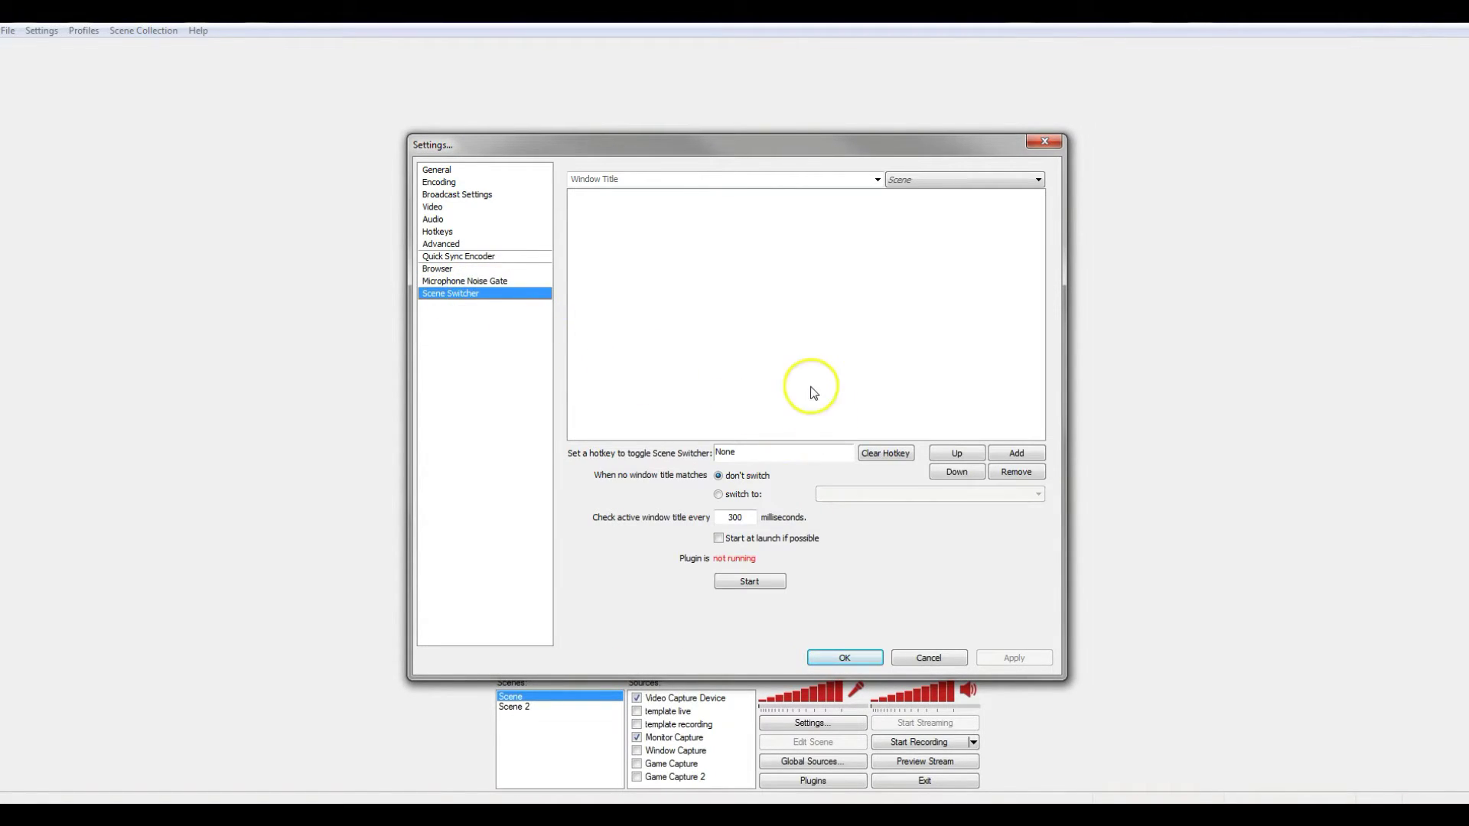
left_click(435, 170)
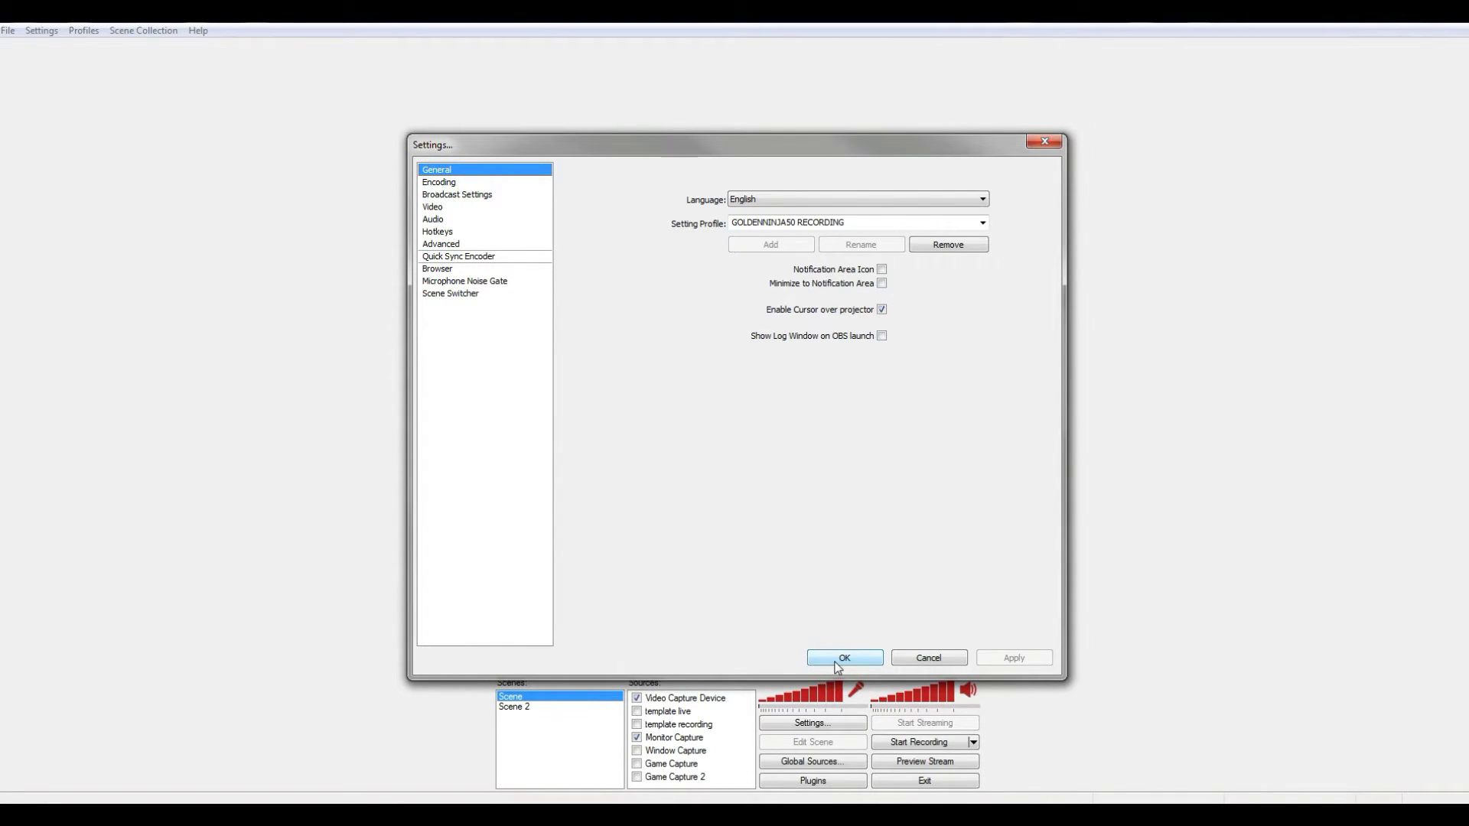
Save the recording settings, switch to GOLDENNINJA50 STREAMING, and bring up its settings
left_click(837, 661)
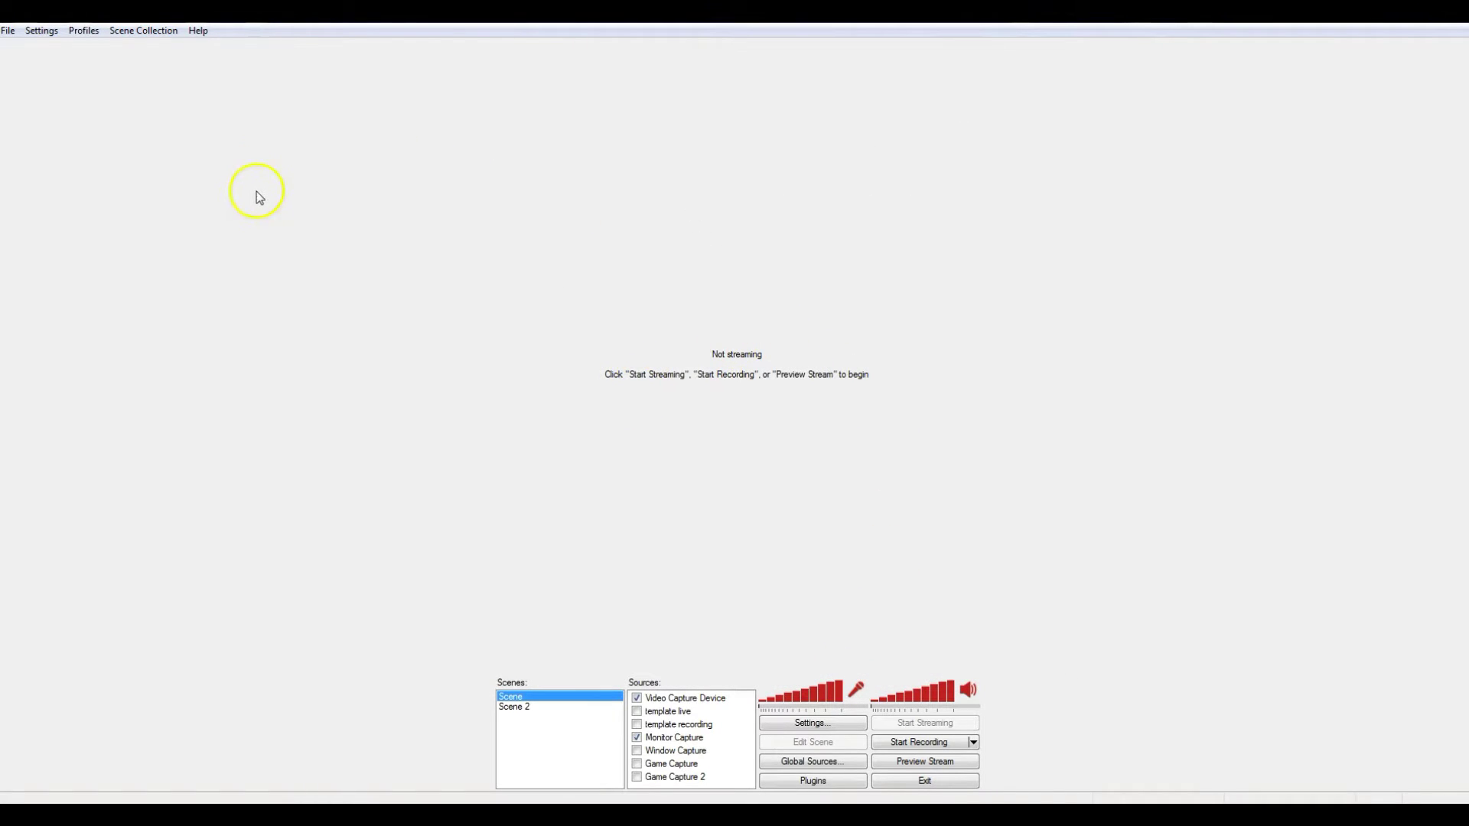
left_click(84, 32)
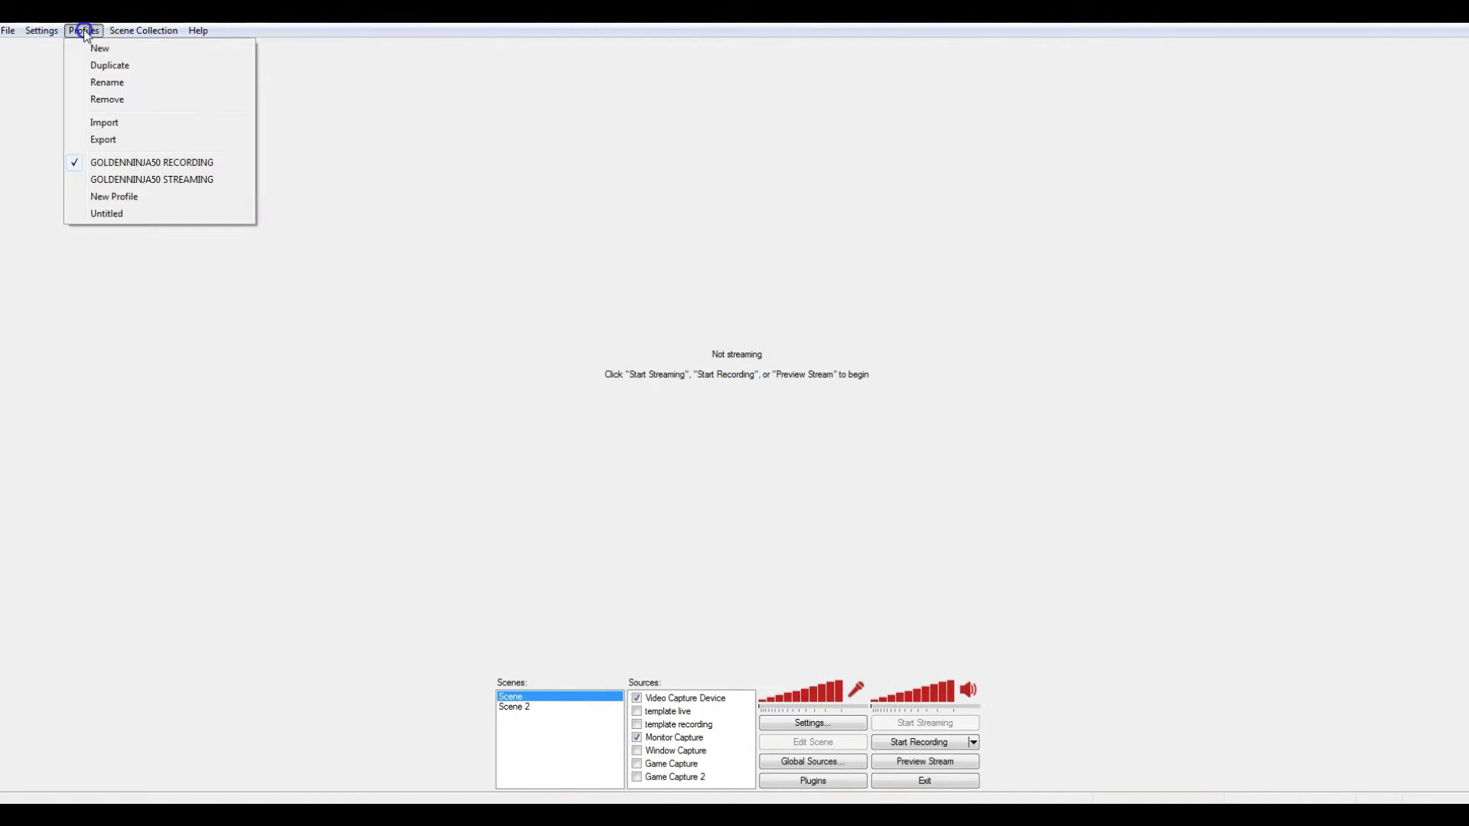
left_click(172, 179)
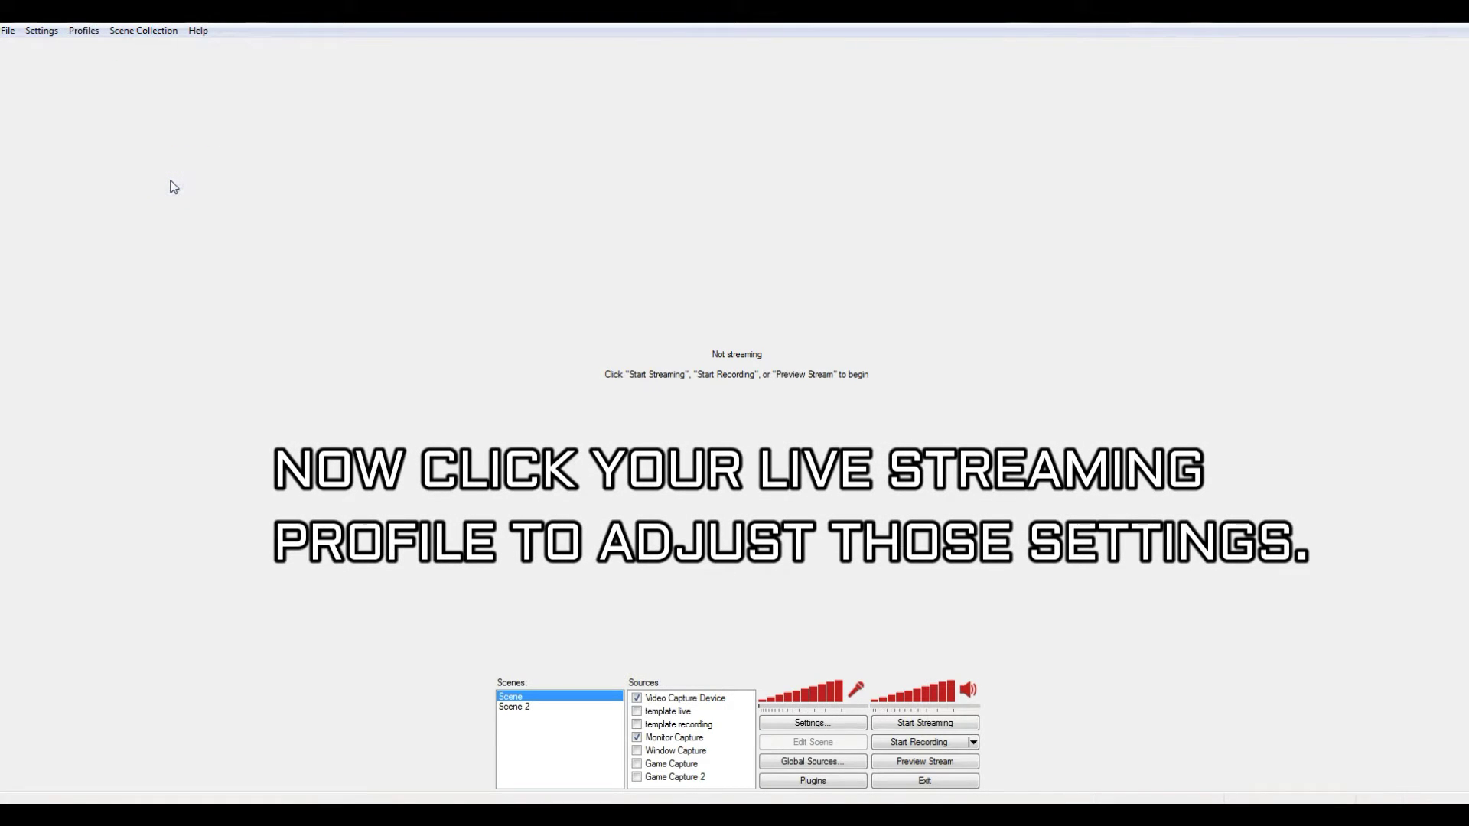
left_click(84, 30)
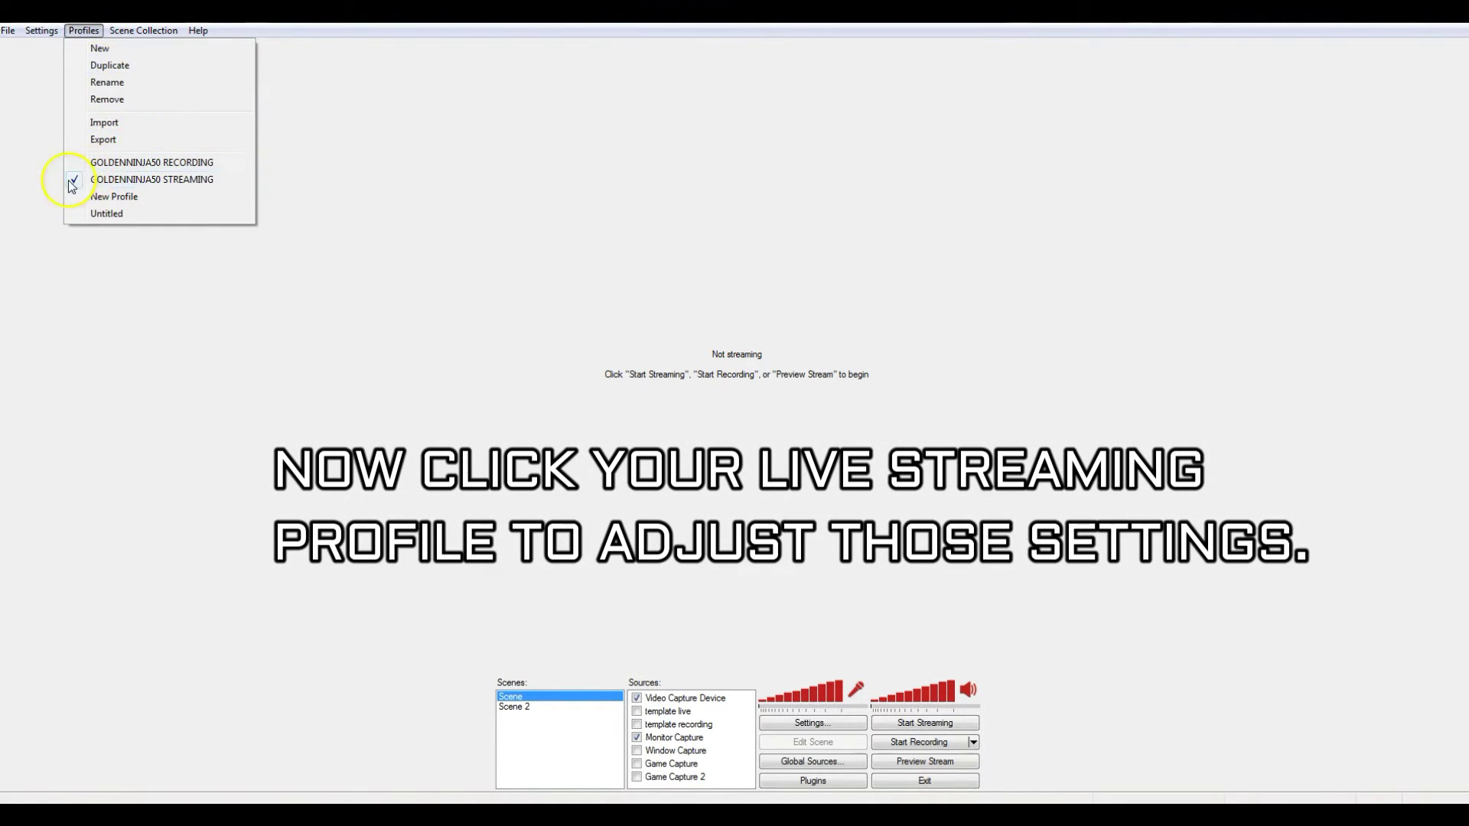
left_click(42, 33)
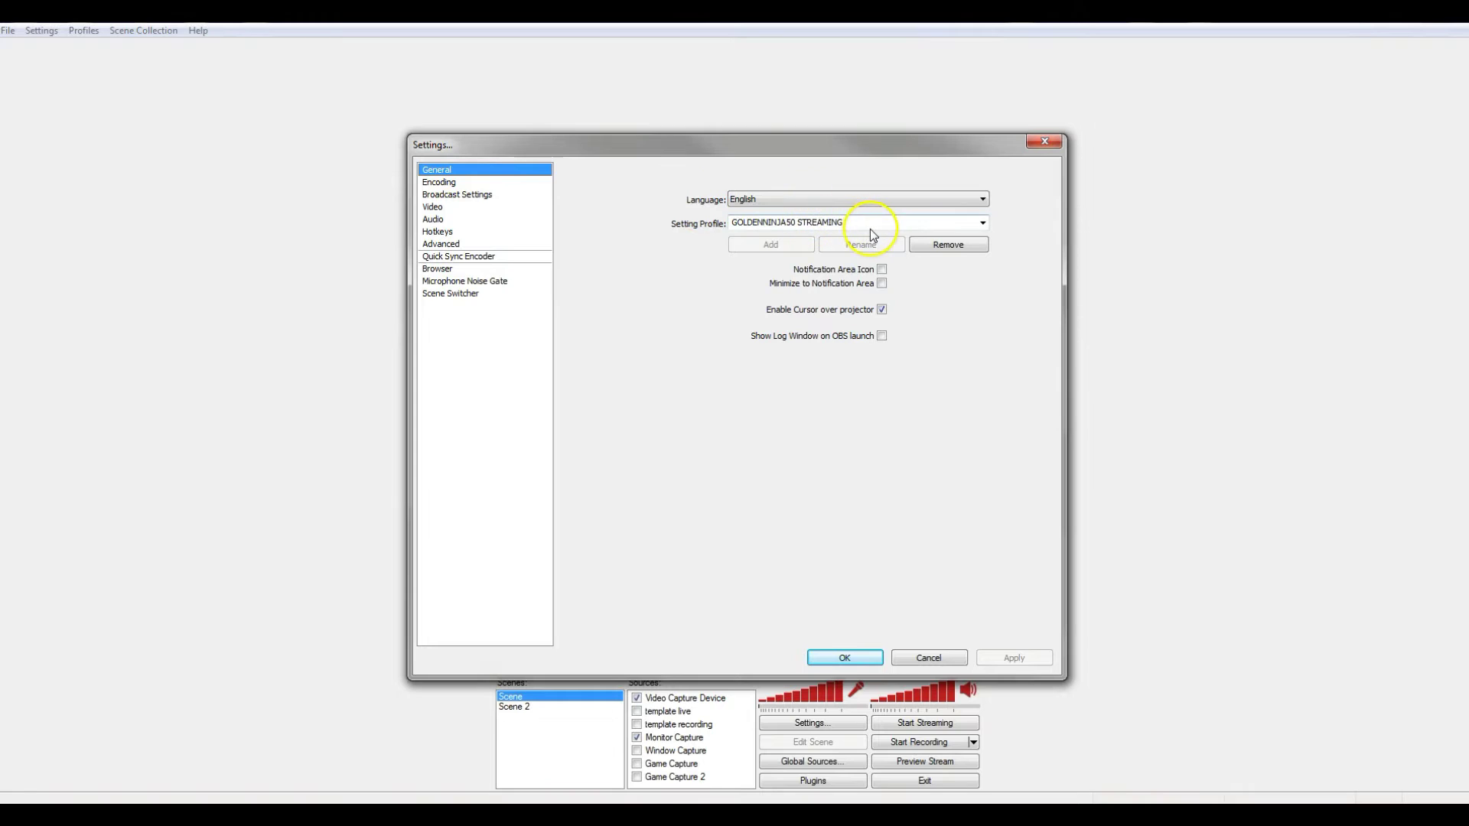
Set Max Bitrate to 2100 and choose YouTube / YouTube Gaming with the primary ingest server
left_click(440, 183)
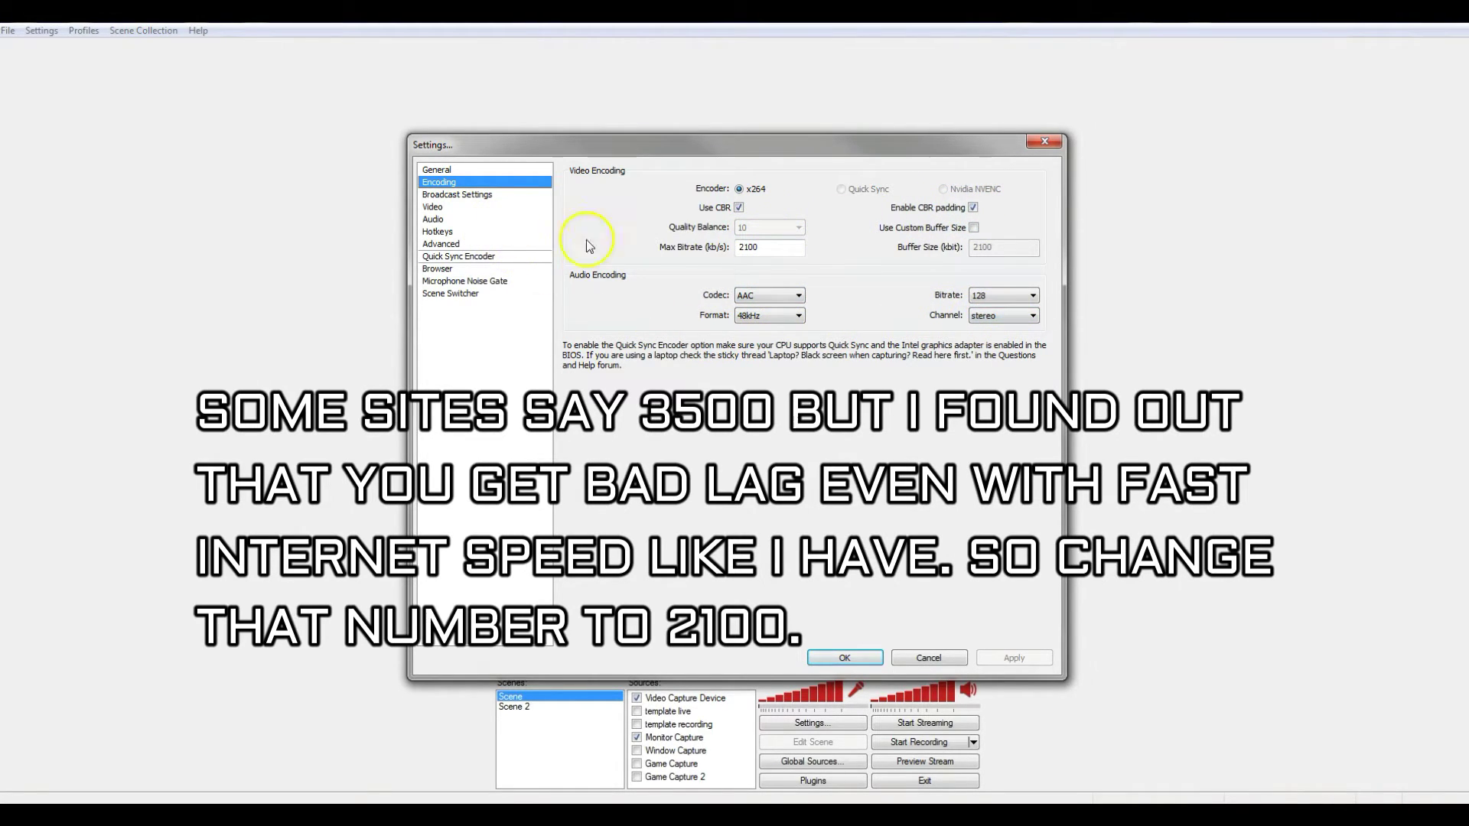
left_click(999, 297)
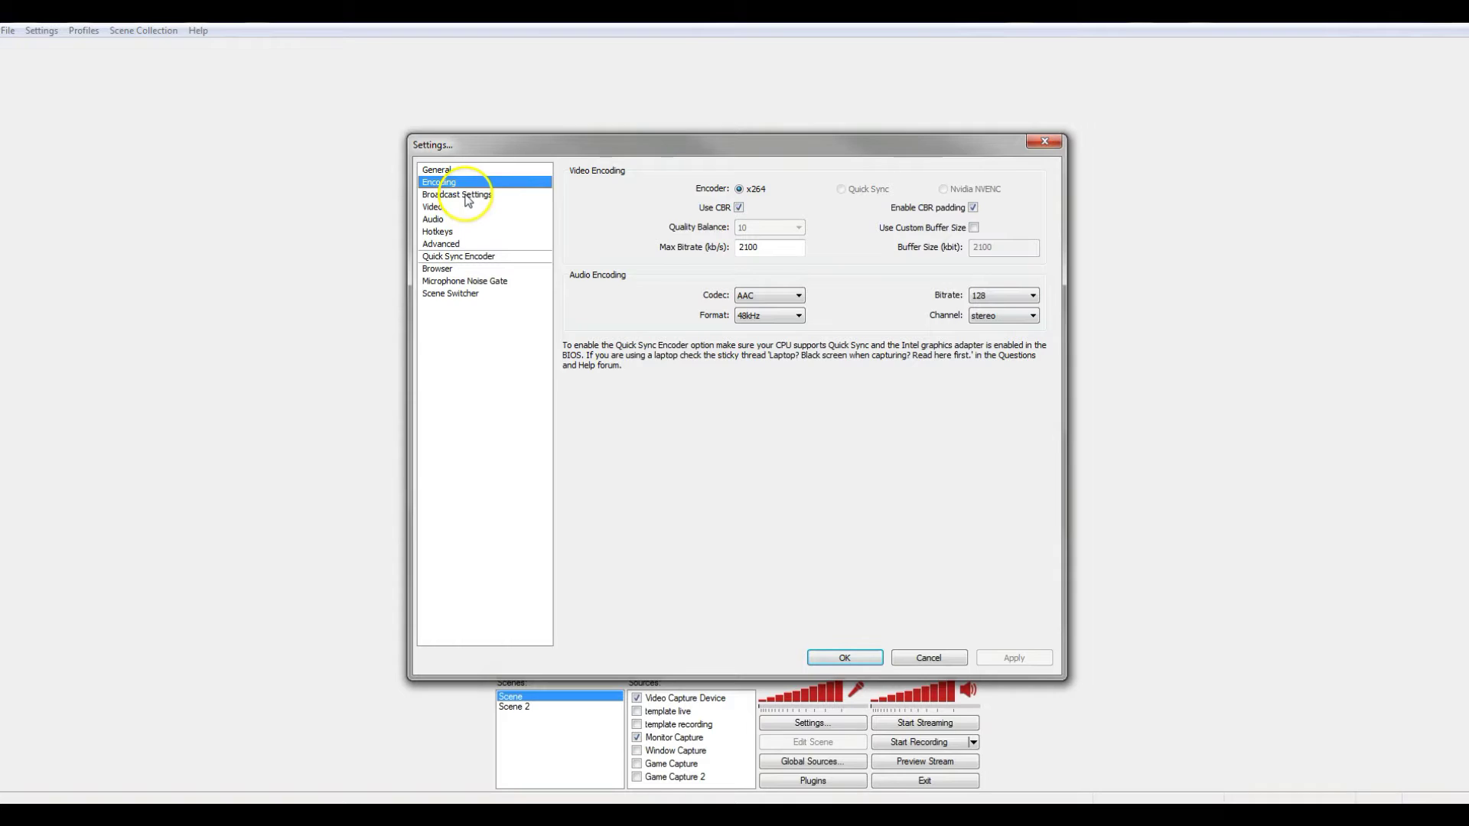
left_click(459, 196)
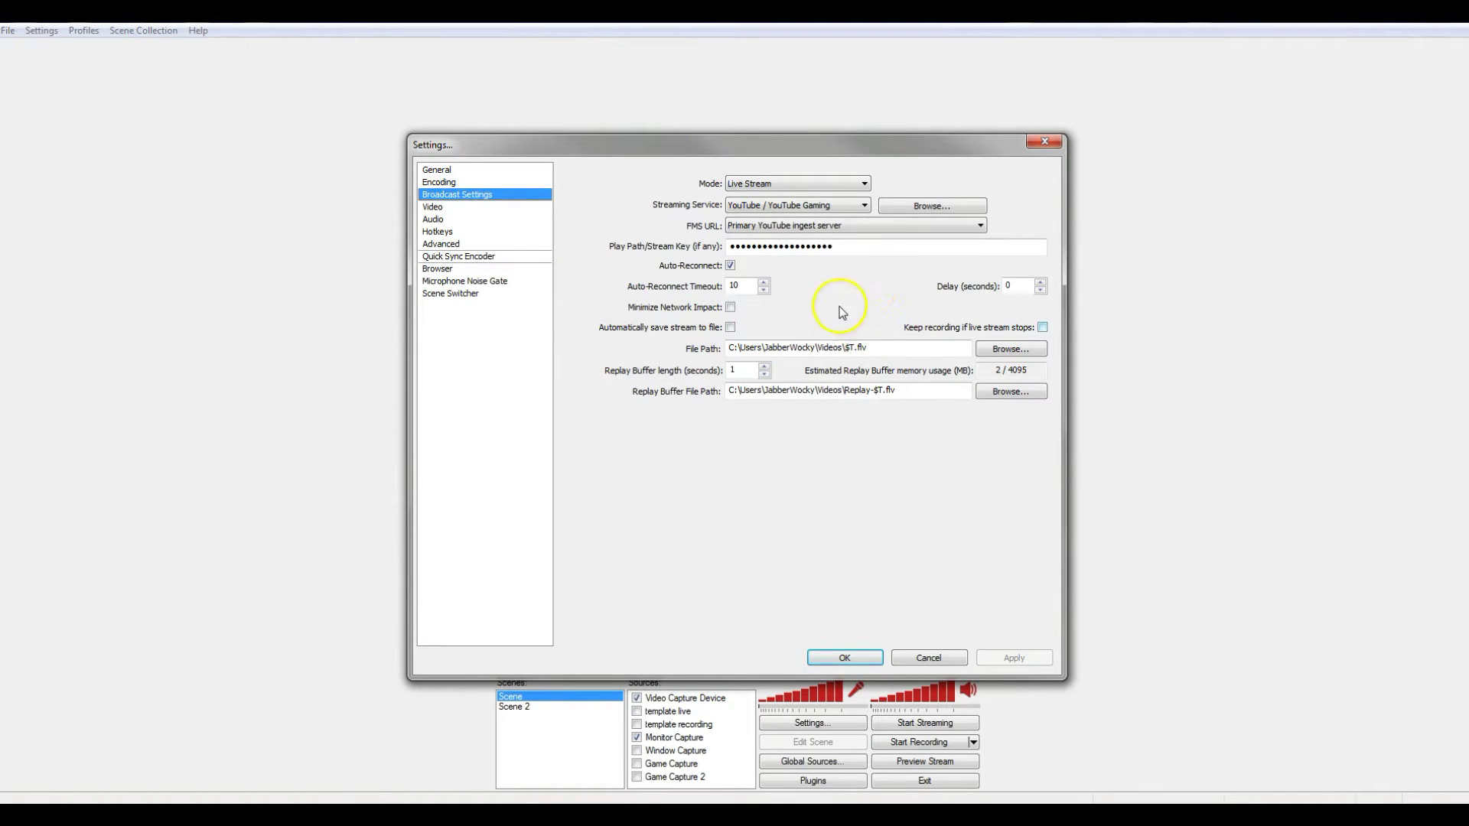
left_click(824, 247)
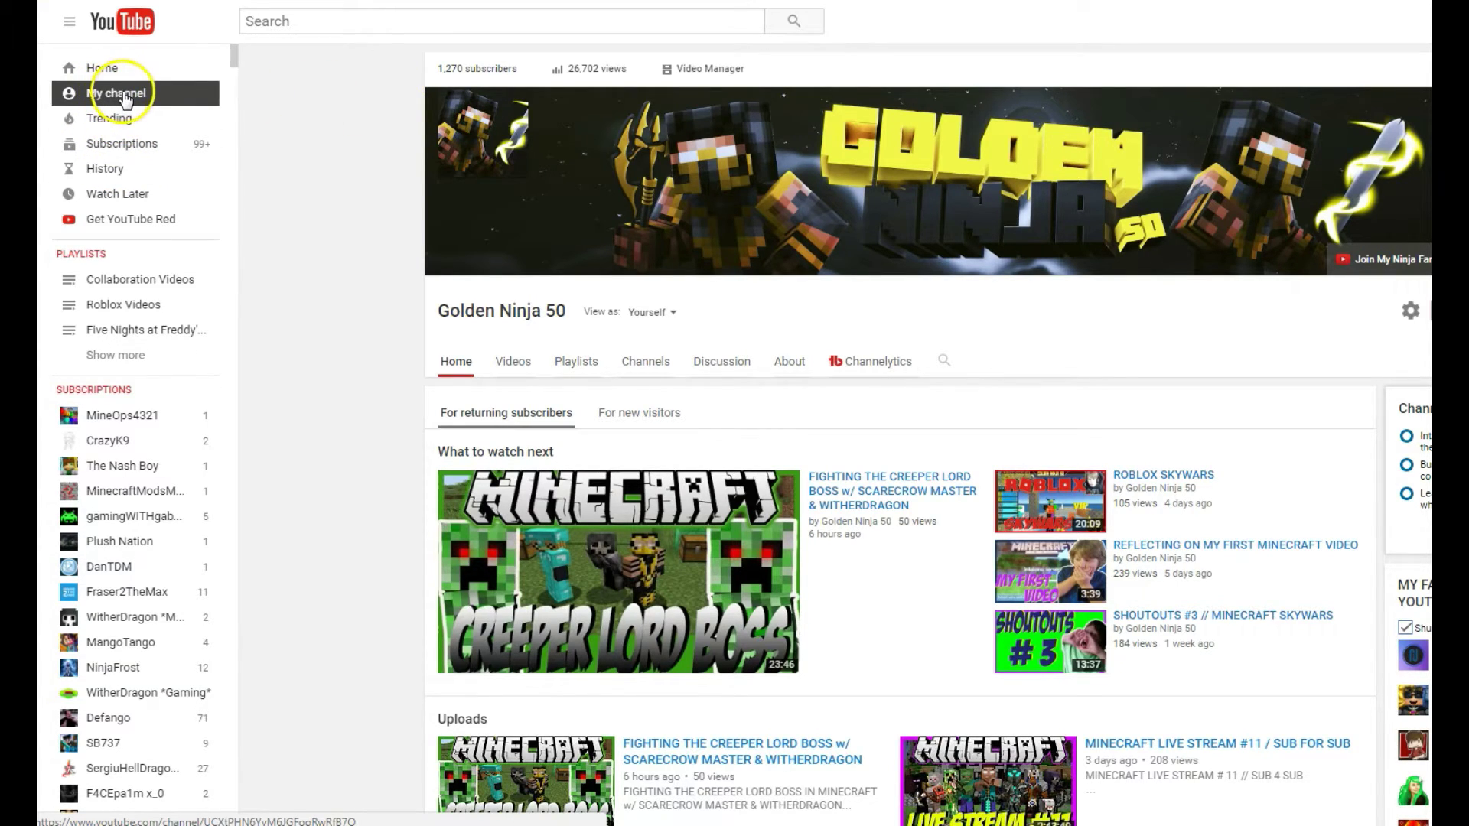
Reach Encoder Setup on YouTube's live streaming dashboard, showing the server URL and stream key
left_click(708, 70)
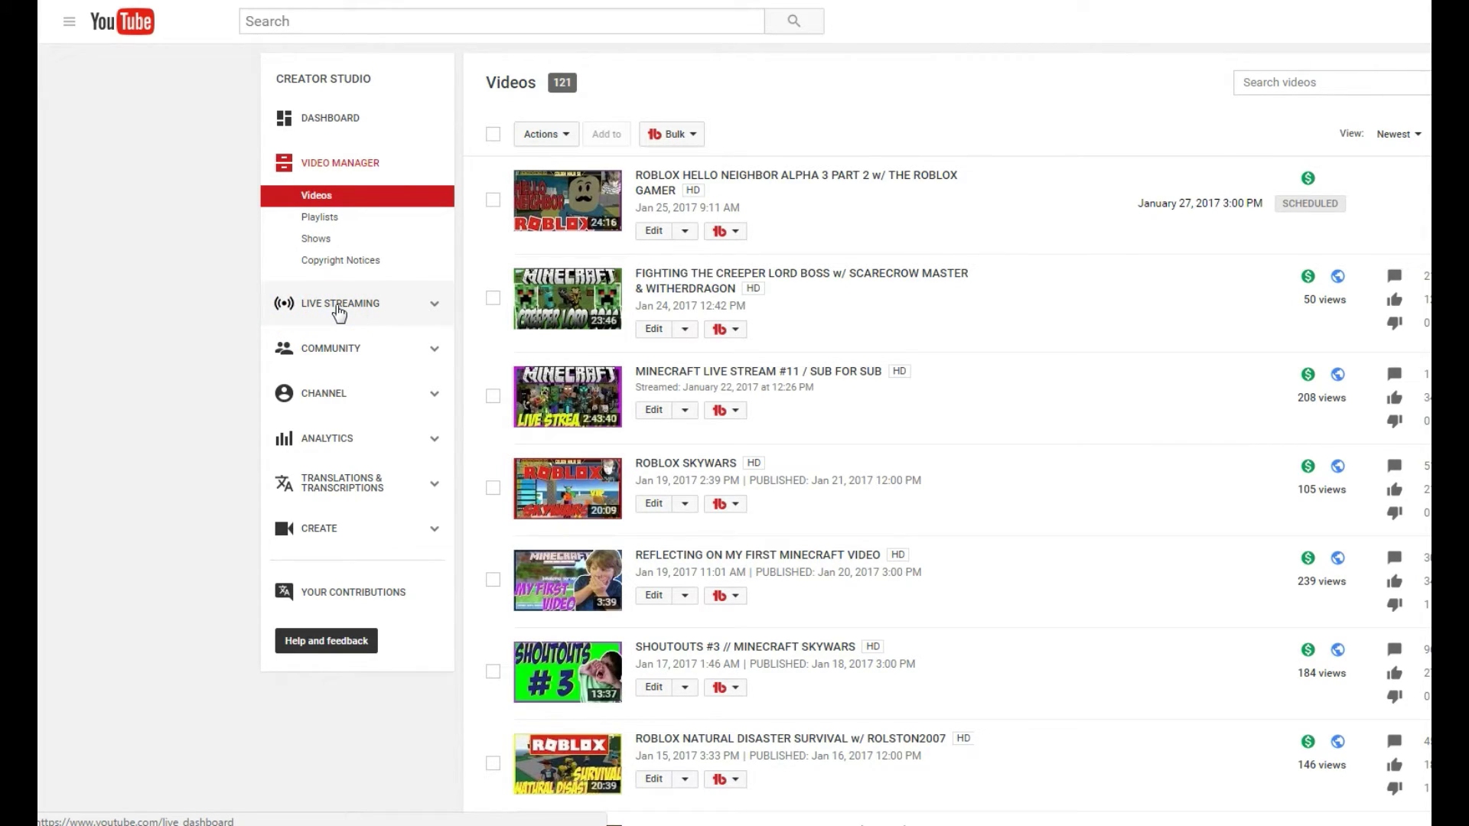
left_click(339, 313)
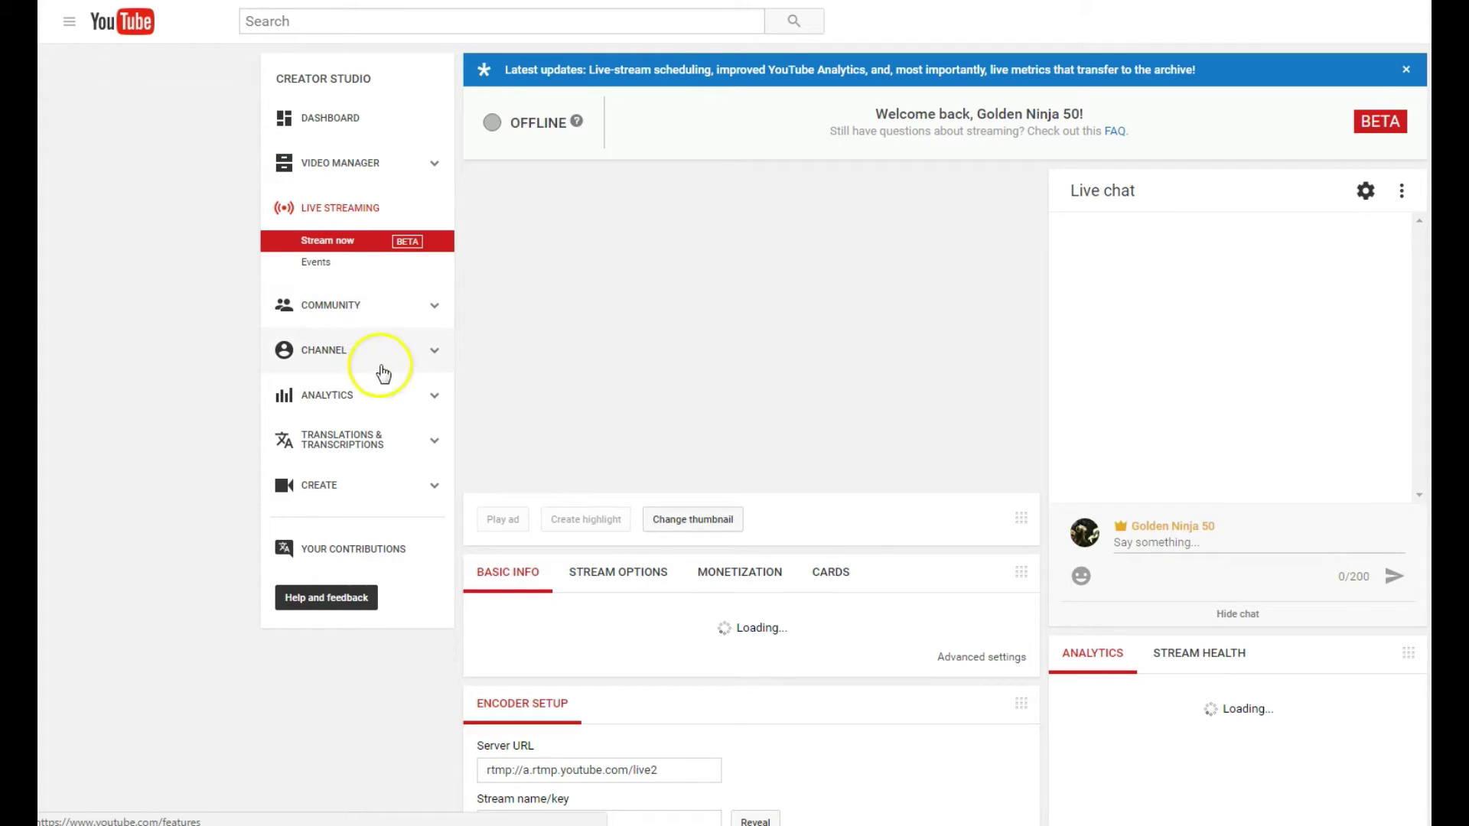
left_click(1406, 69)
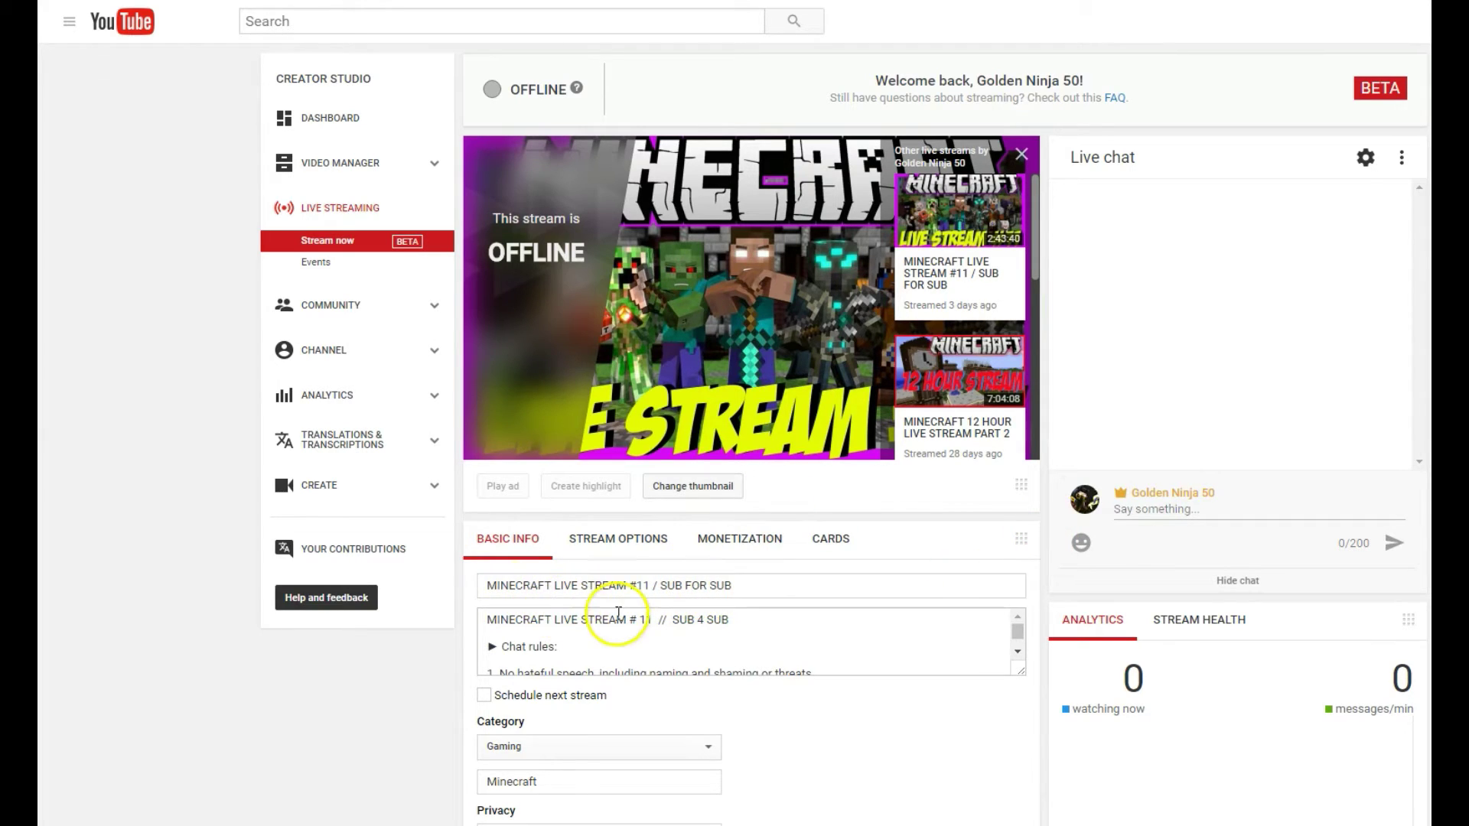
left_click(682, 557)
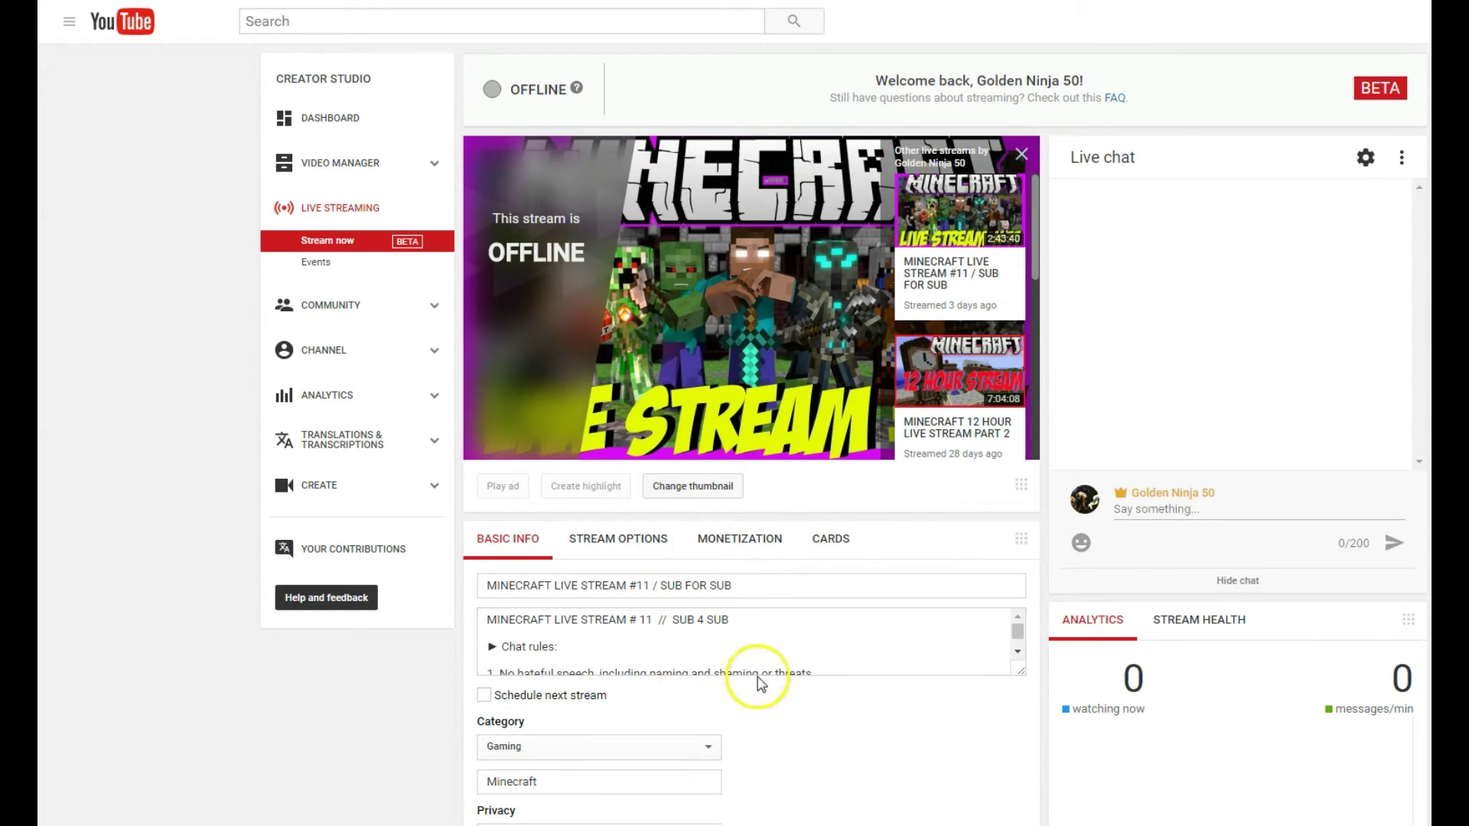
scroll(1268, 468, "down", 1)
scroll(1315, 426, "down", 1)
scroll(1312, 433, "down", 2)
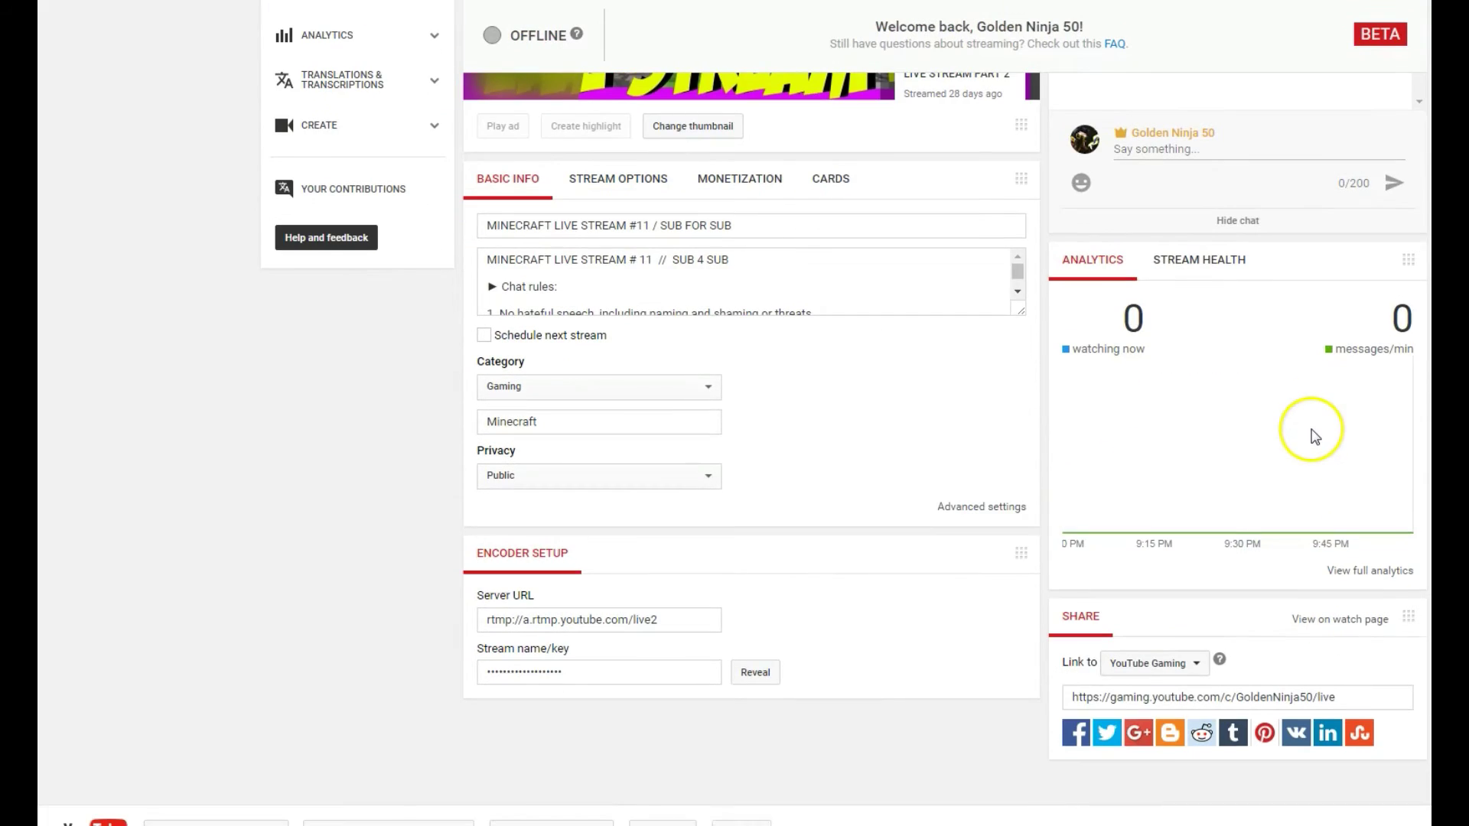
scroll(1311, 432, "down", 1)
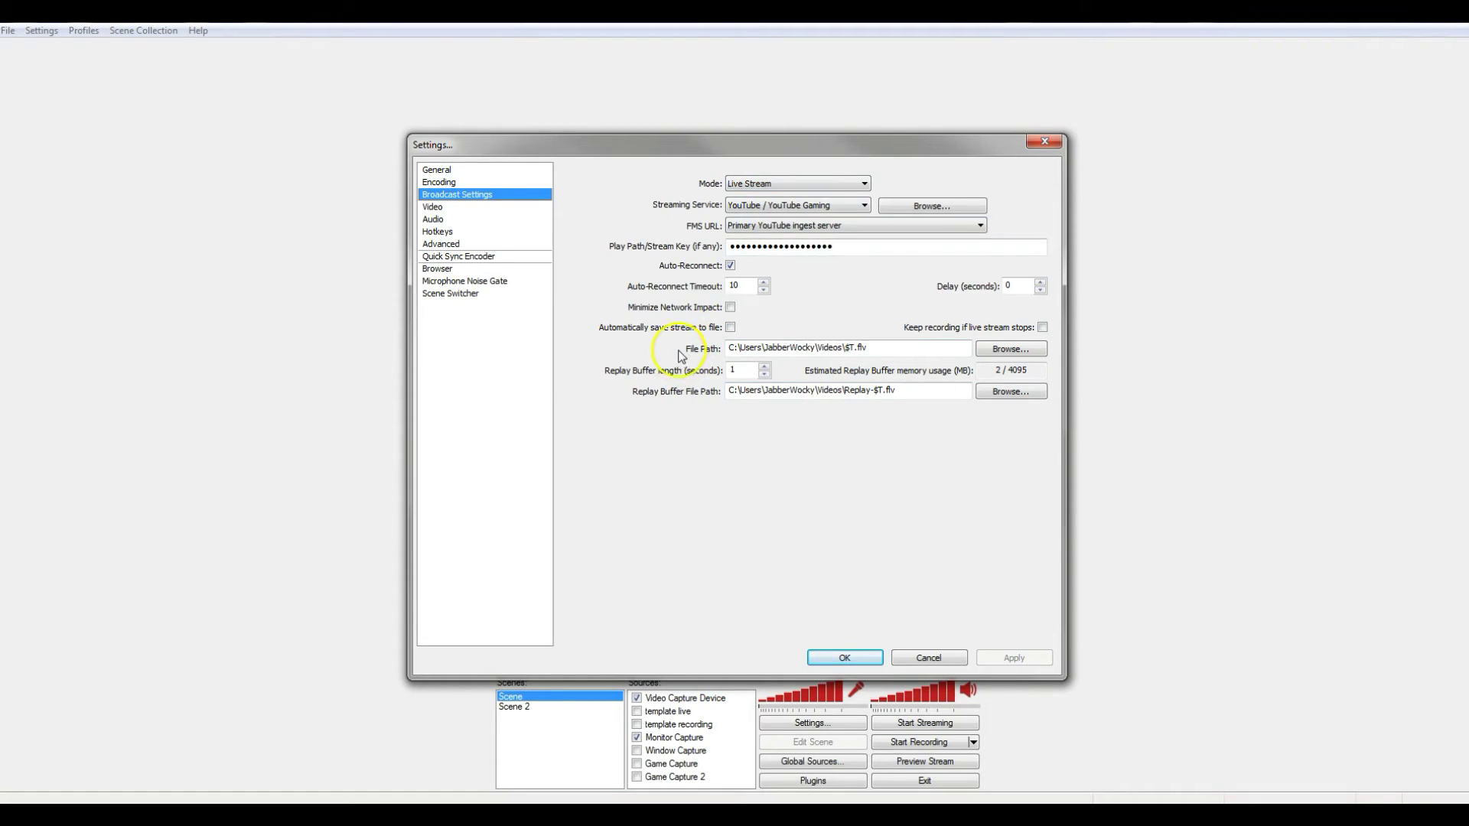
Look over the streaming profile's Video, Audio, Hotkeys and Advanced settings pages
left_click(432, 208)
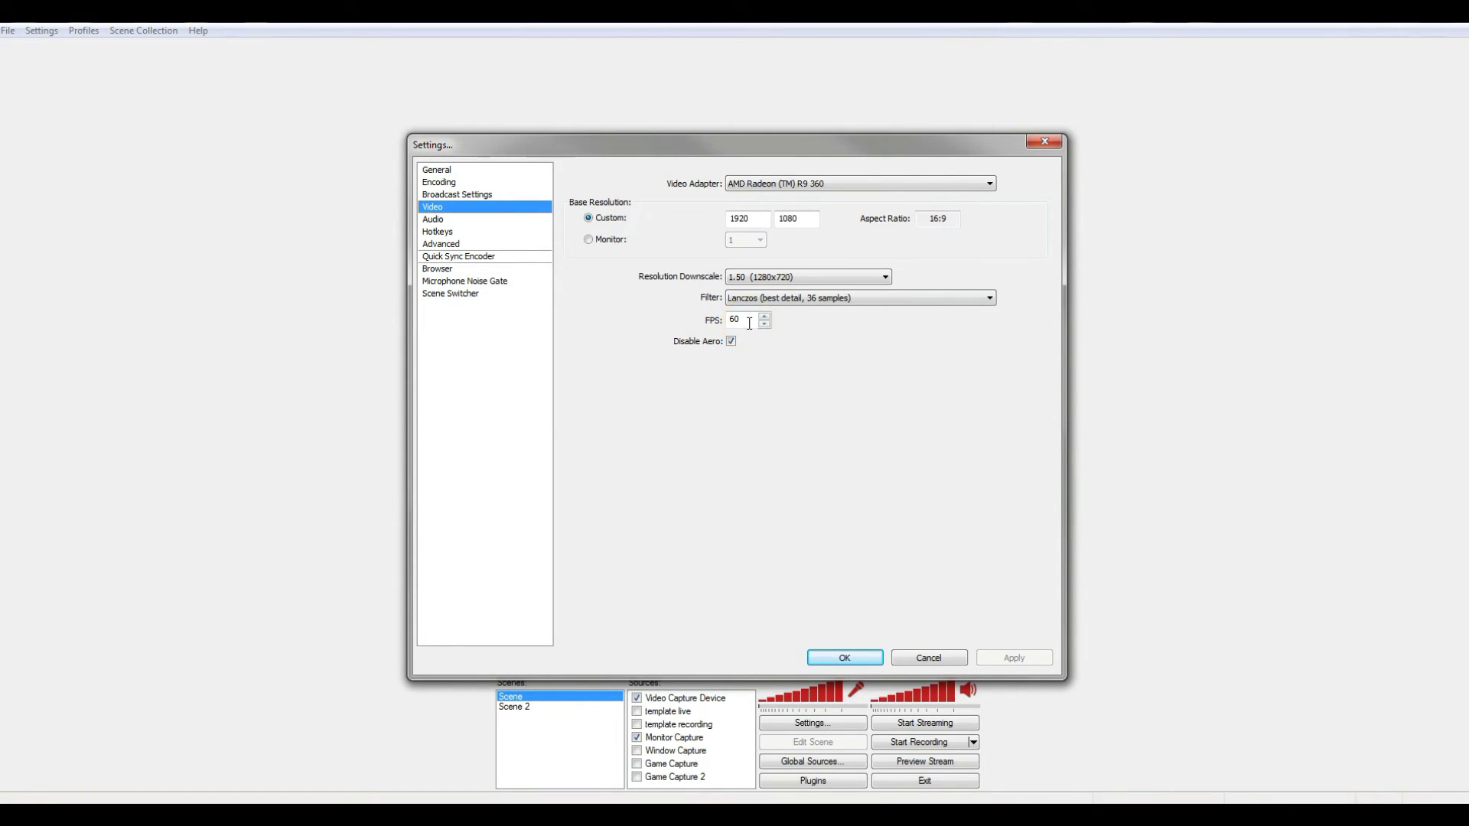
left_click(434, 219)
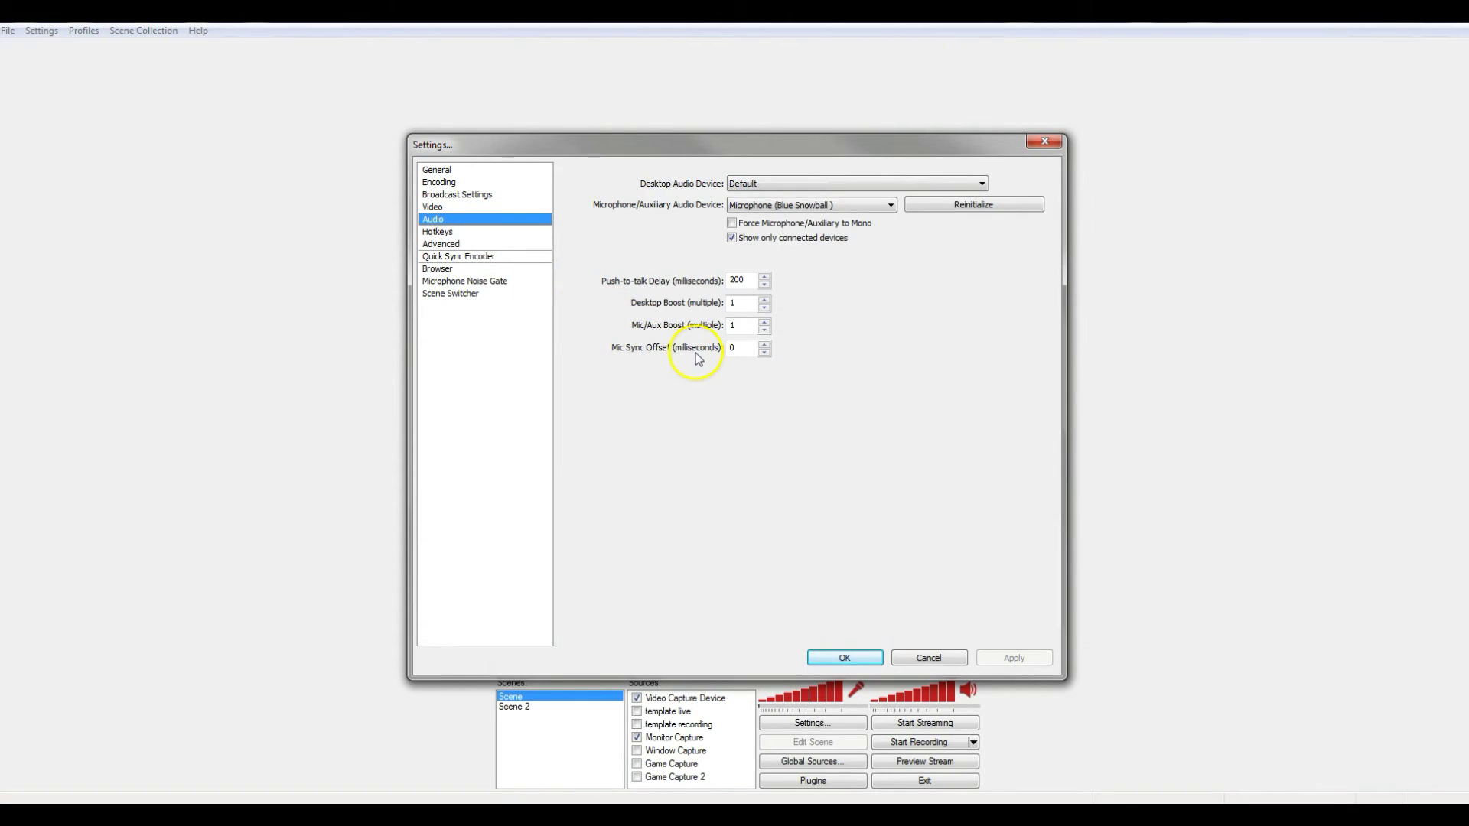
left_click(435, 234)
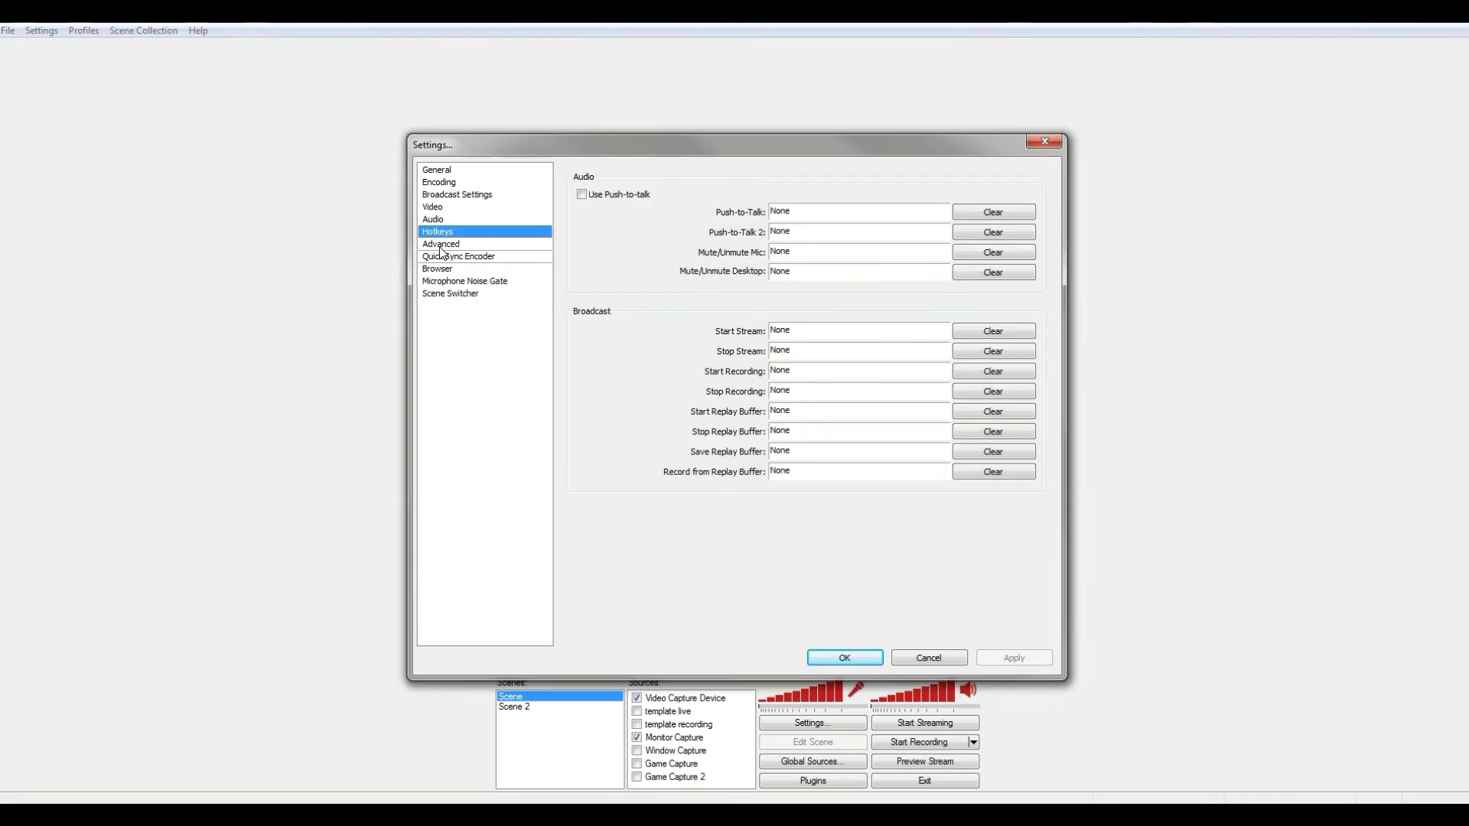
left_click(440, 245)
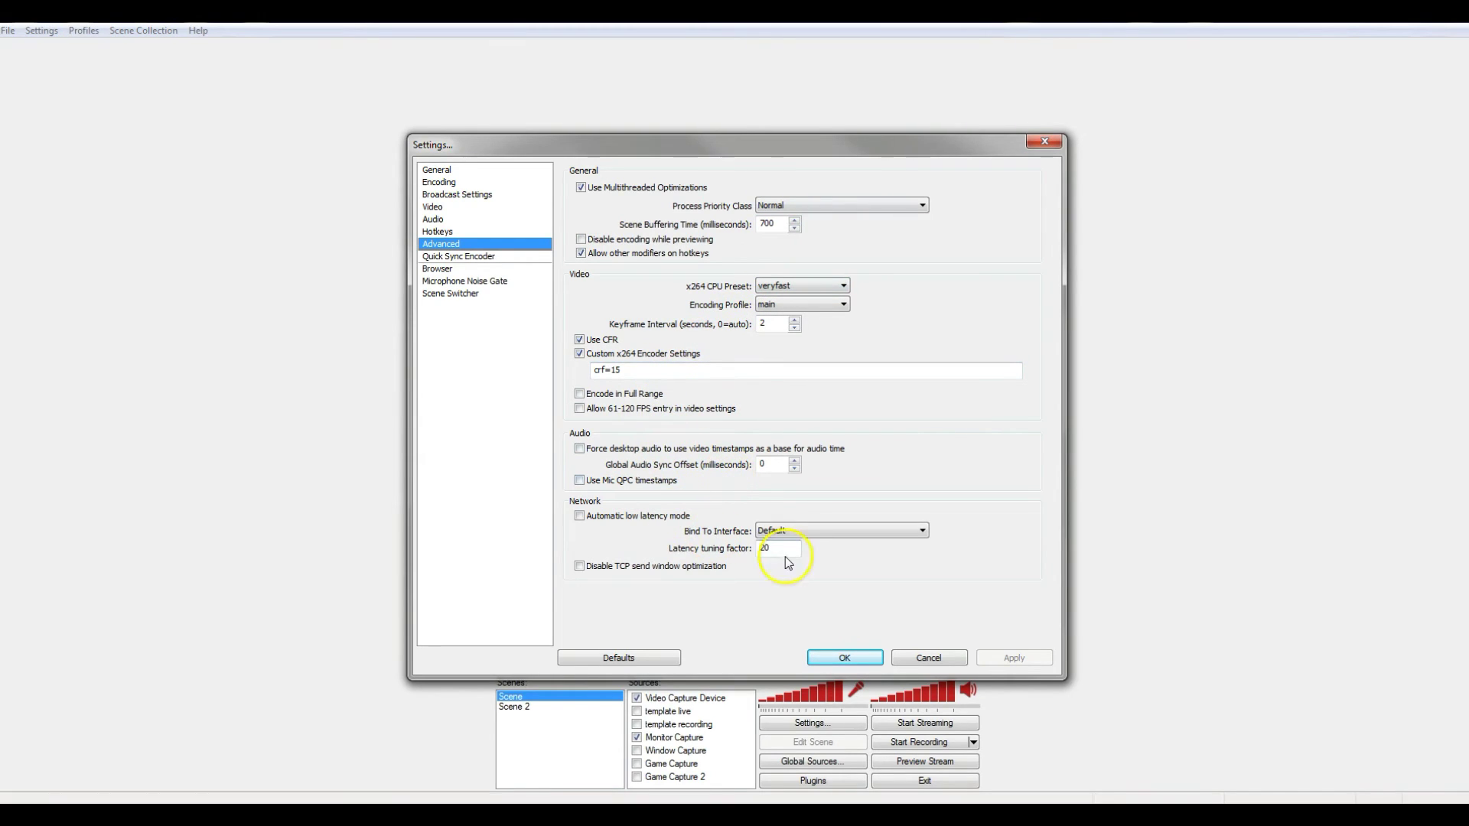
Check the Quick Sync encoder and microphone noise gate settings, then close the Settings window
left_click(437, 258)
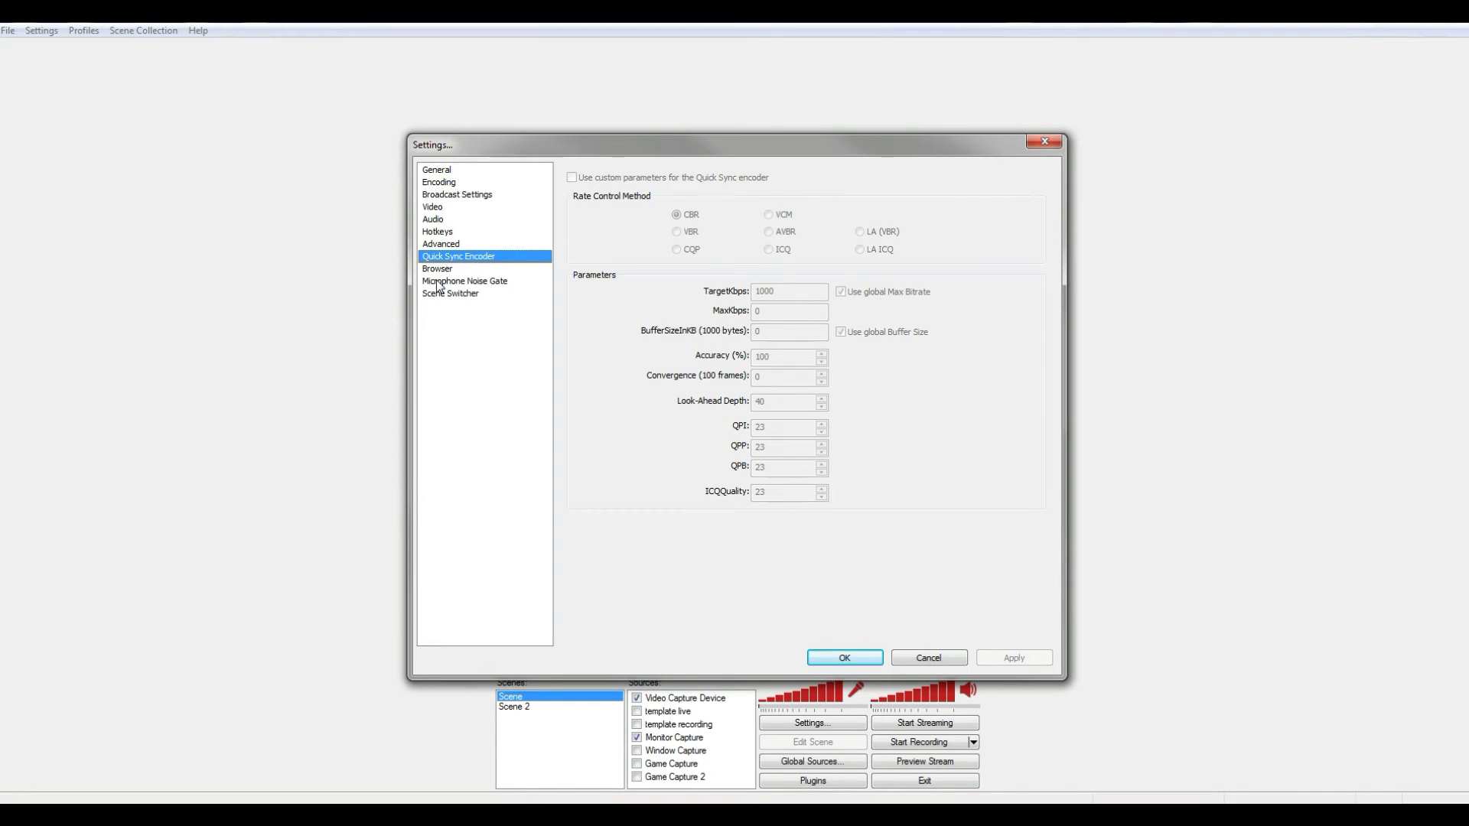
left_click(437, 283)
left_click(445, 296)
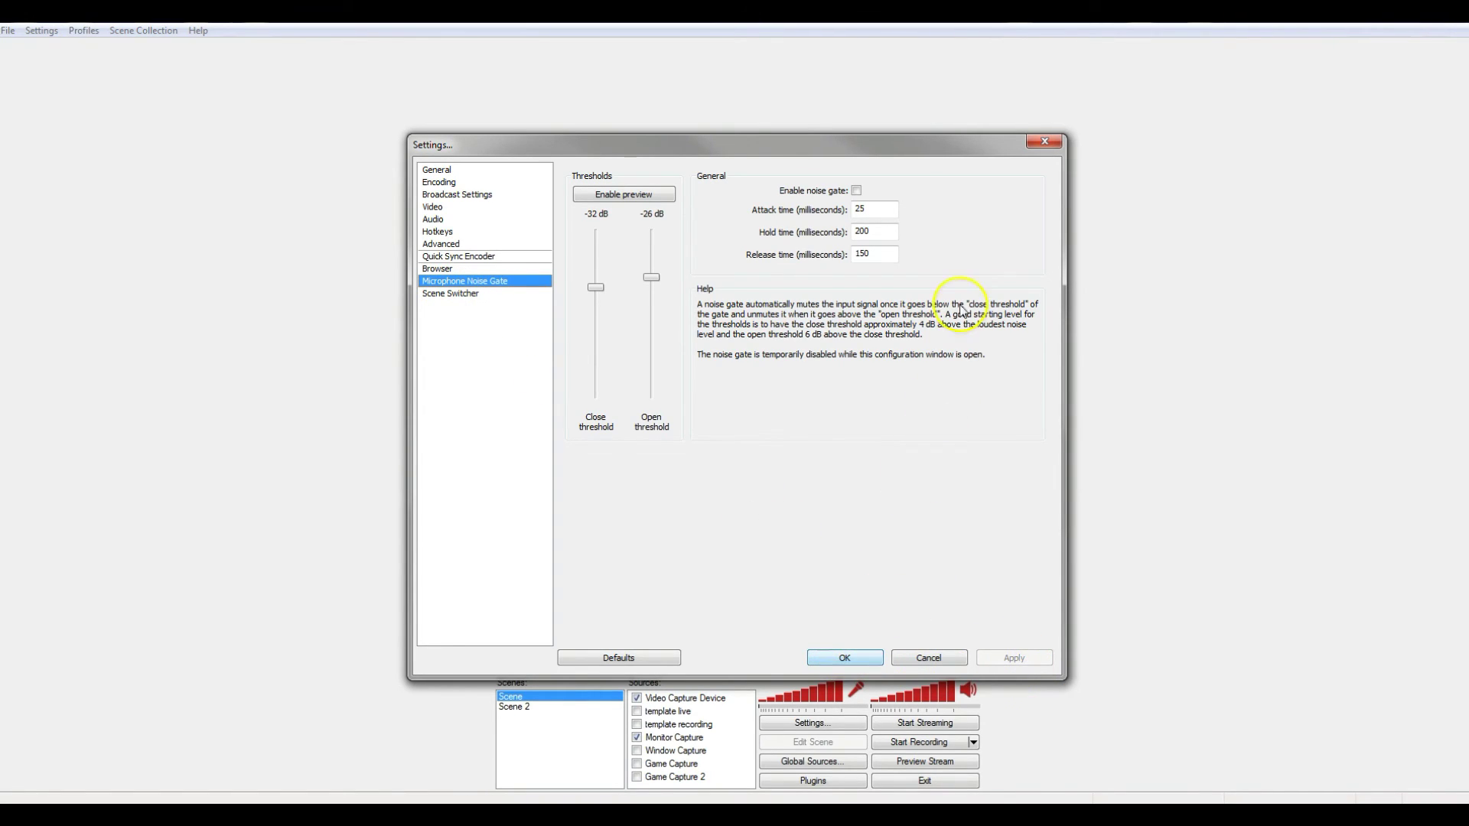
left_click(1043, 146)
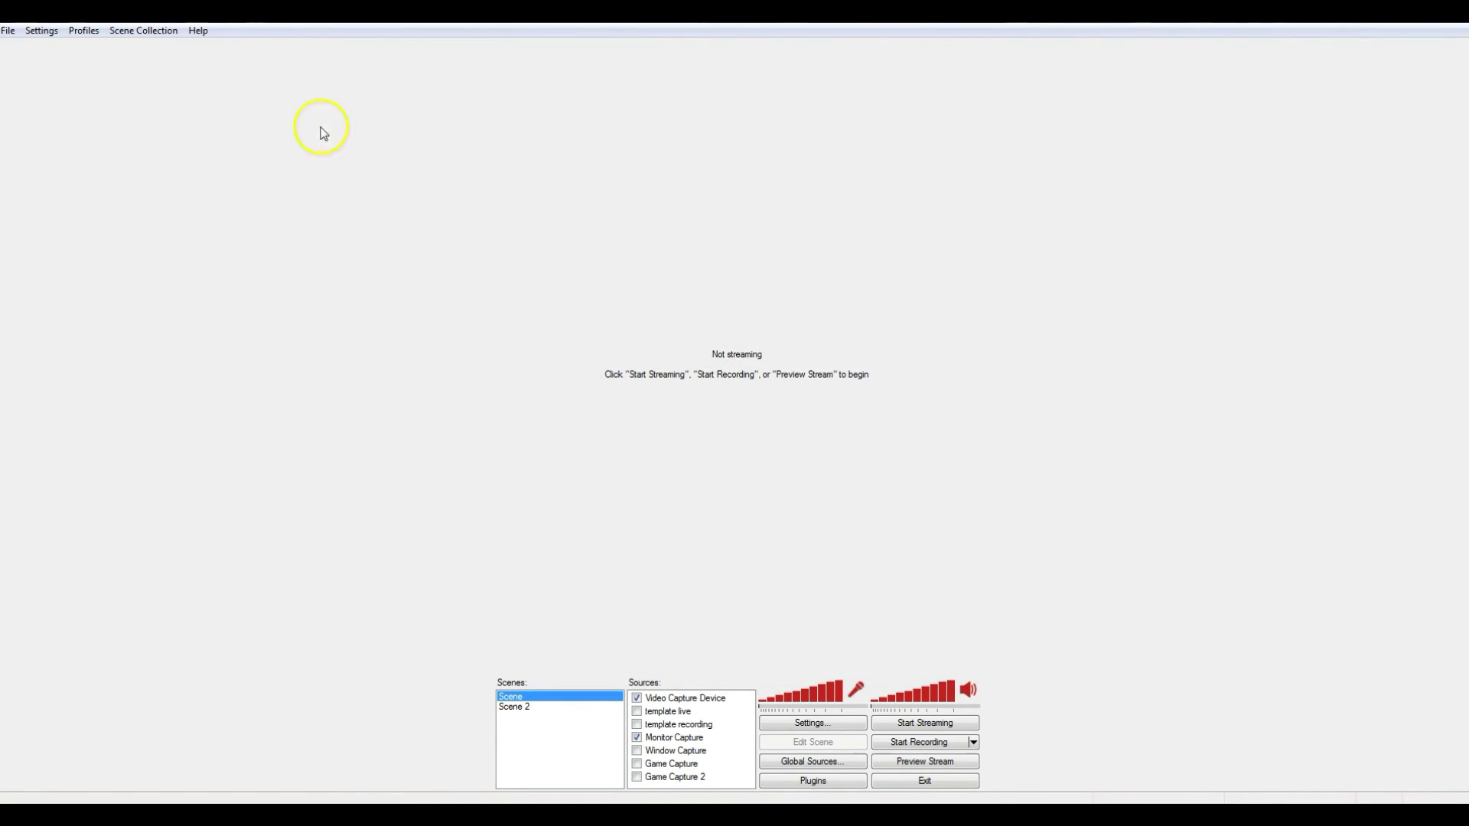